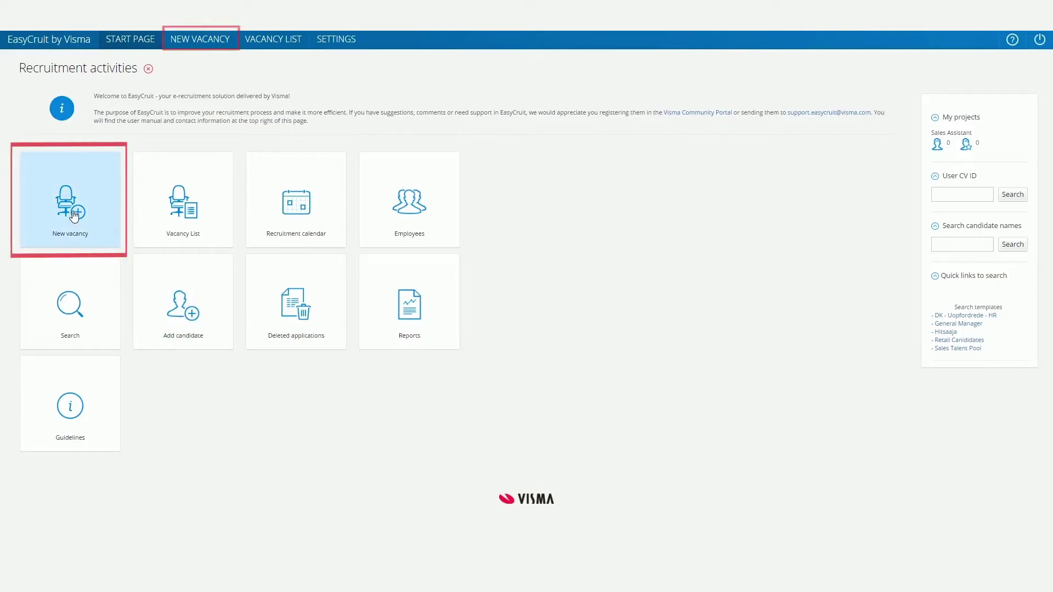
Start a new vacancy and show, then hide, the Title and Region step's explanatory notes
click(196, 38)
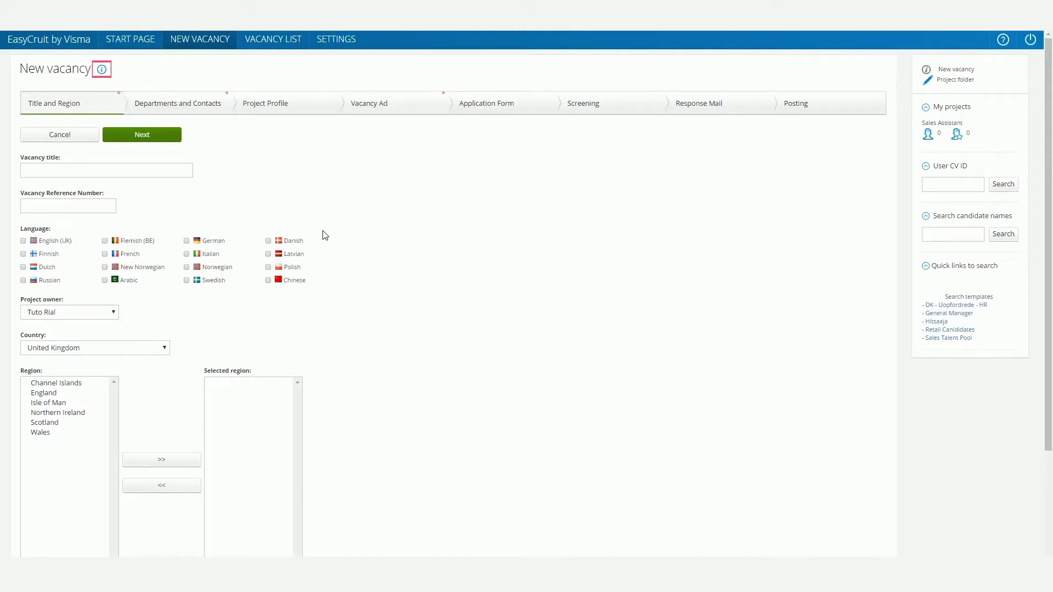
click(102, 70)
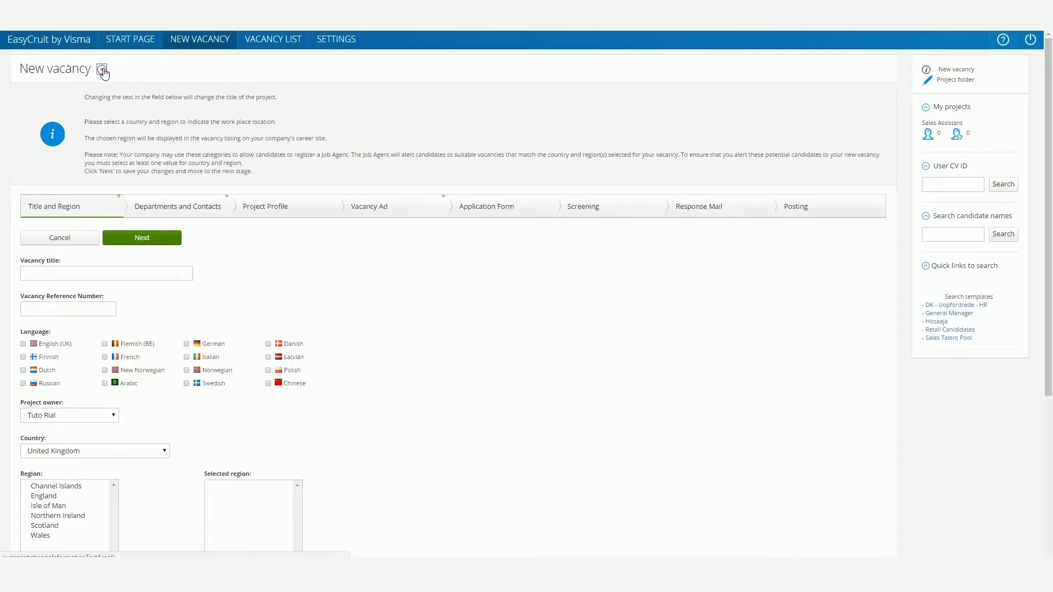
click(102, 70)
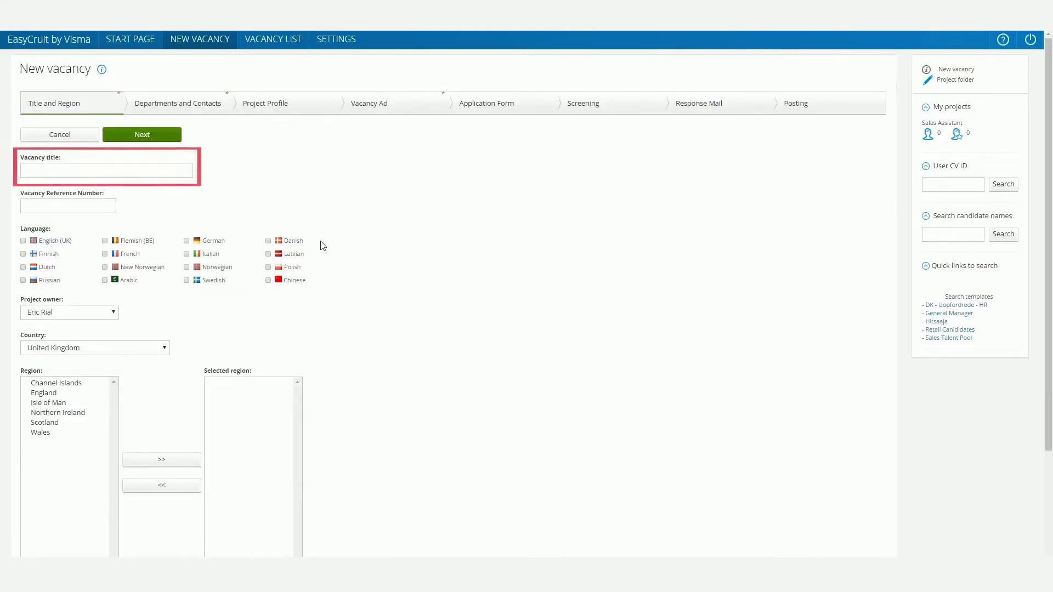
Enter 'Sales Assistant' as the vacancy title and 1111 as the vacancy reference number
click(103, 171)
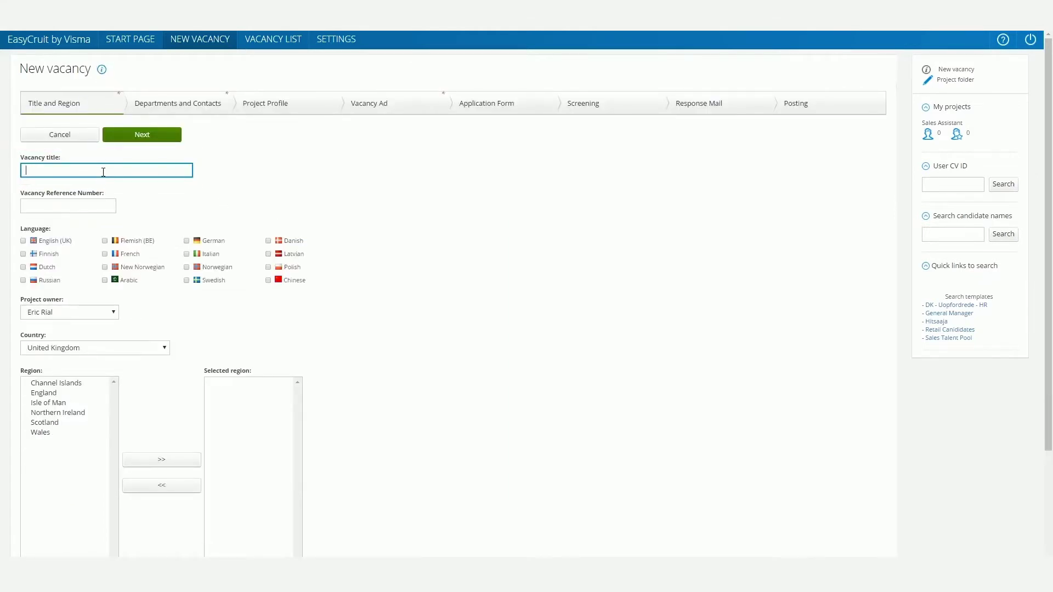
text(Sales )
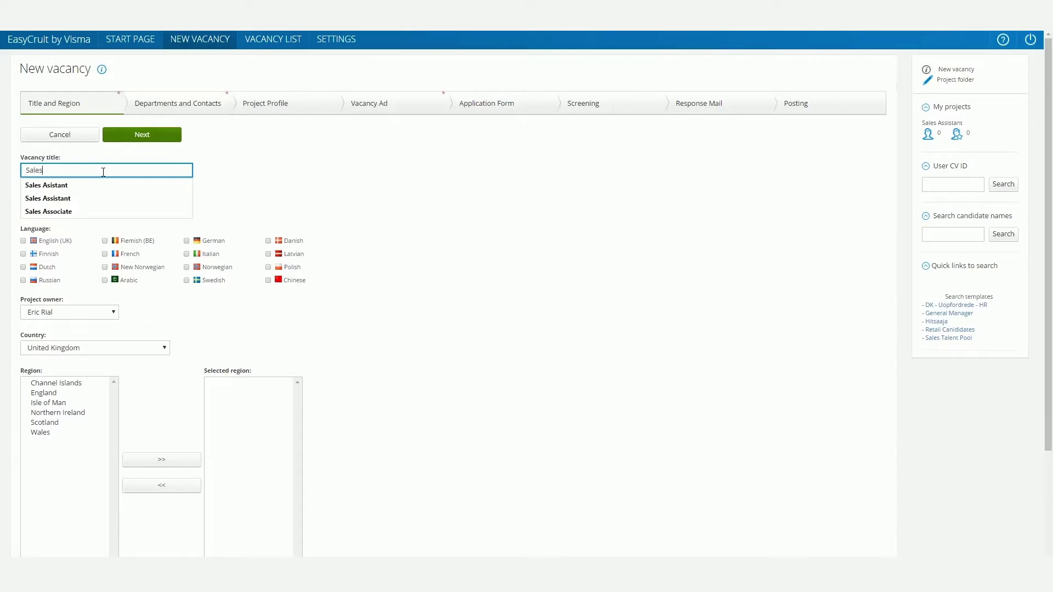
text(Assistant)
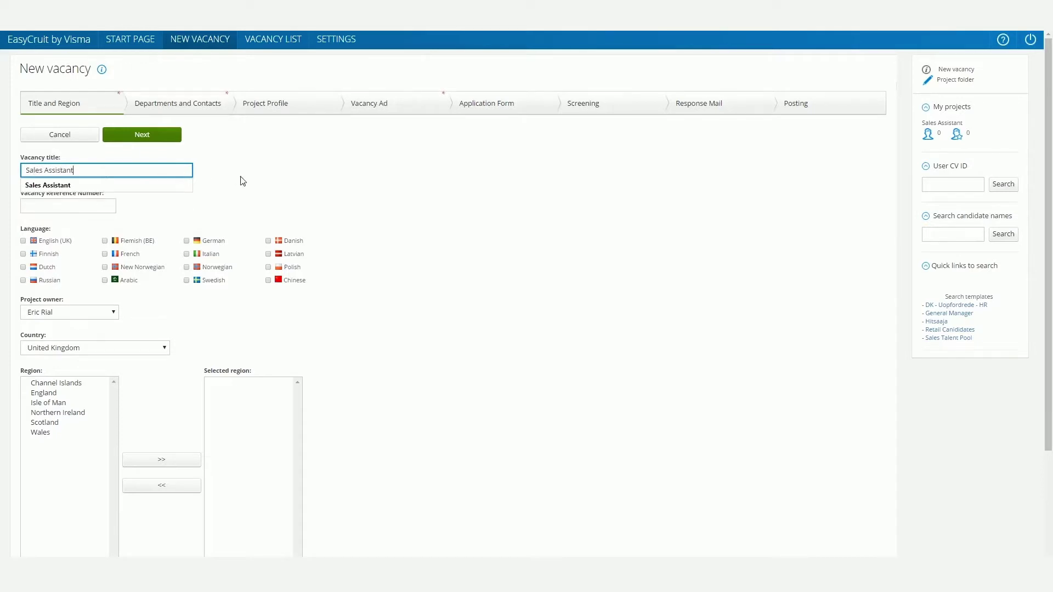
click(245, 183)
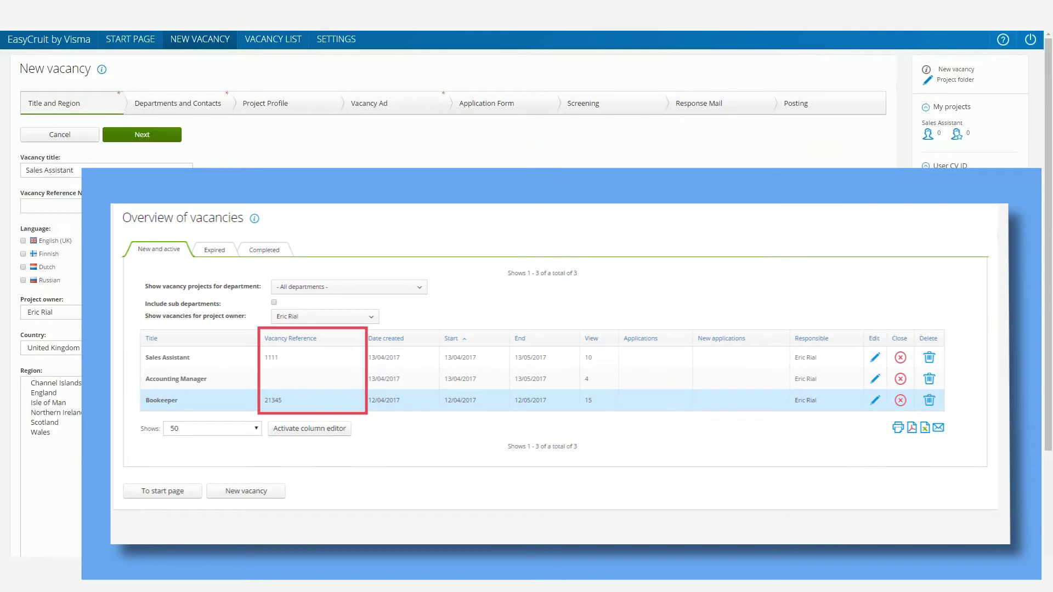
text(1111)
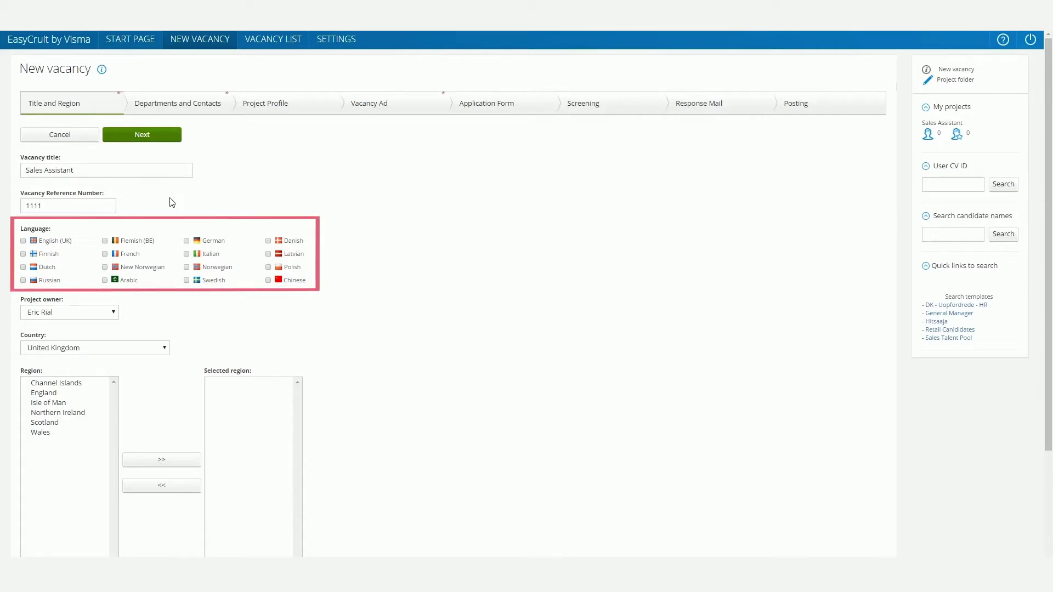
Tick English (UK) and New Norwegian as vacancy languages, leaving the current project owner selected
click(22, 241)
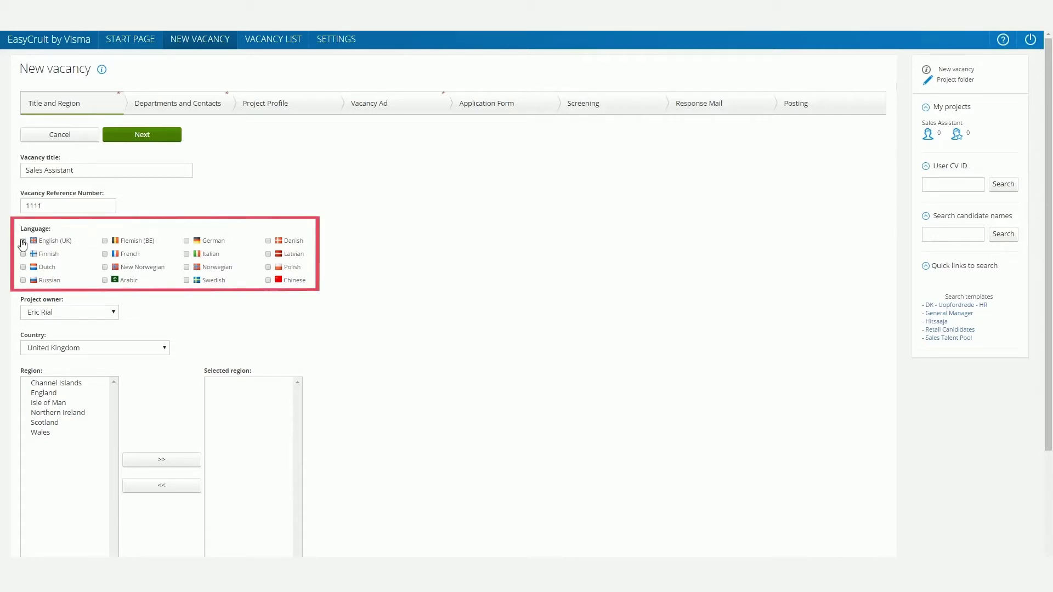
click(105, 268)
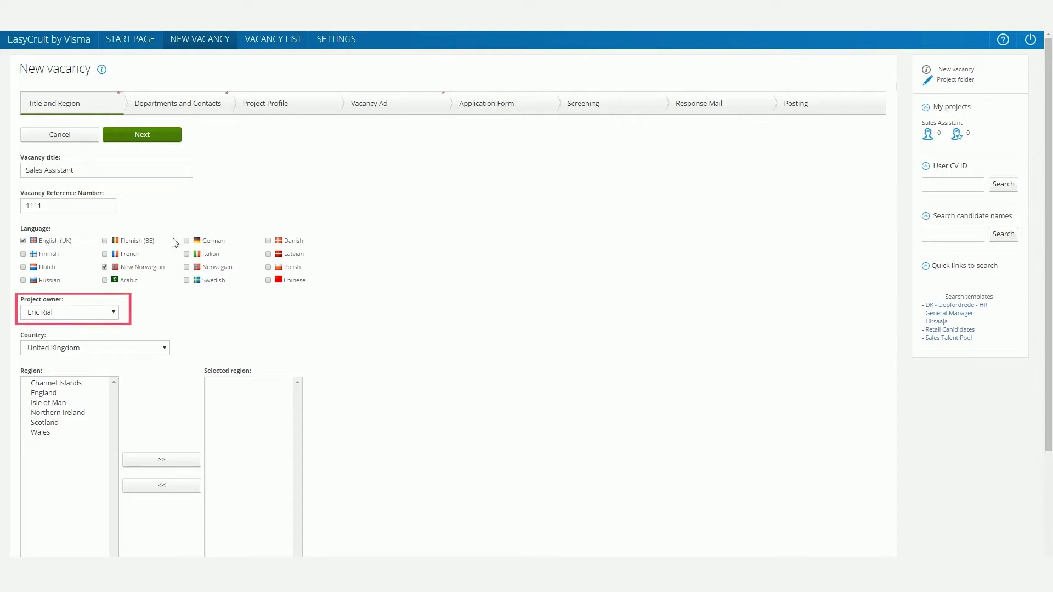
click(113, 312)
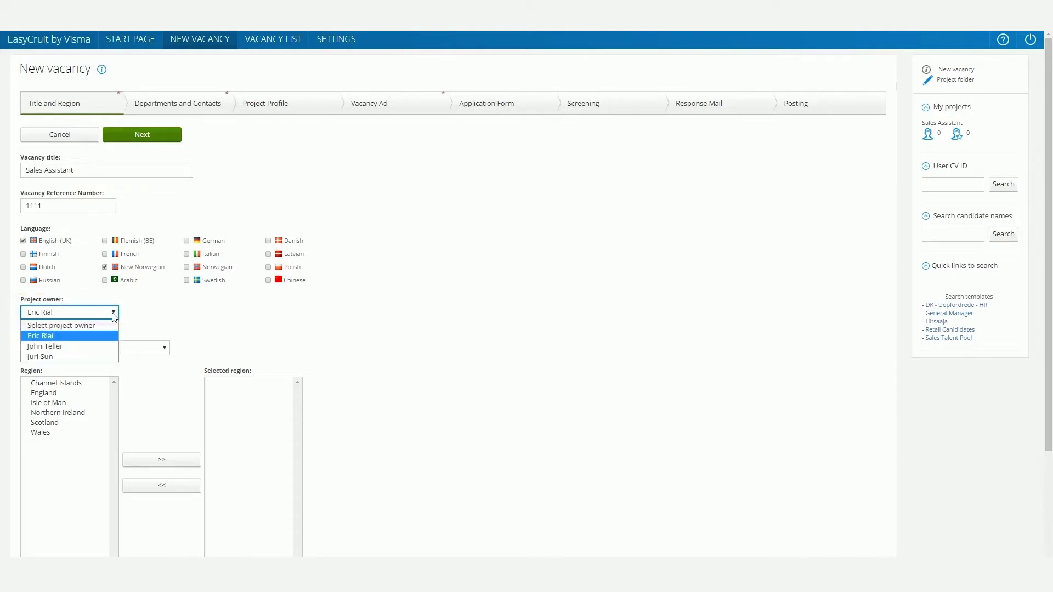
click(96, 337)
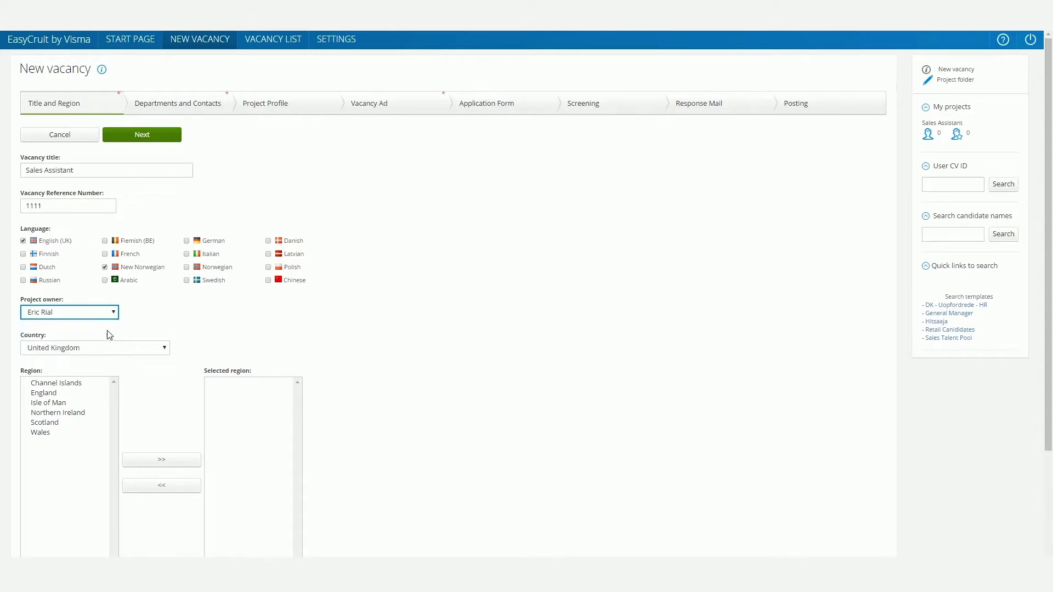
click(162, 316)
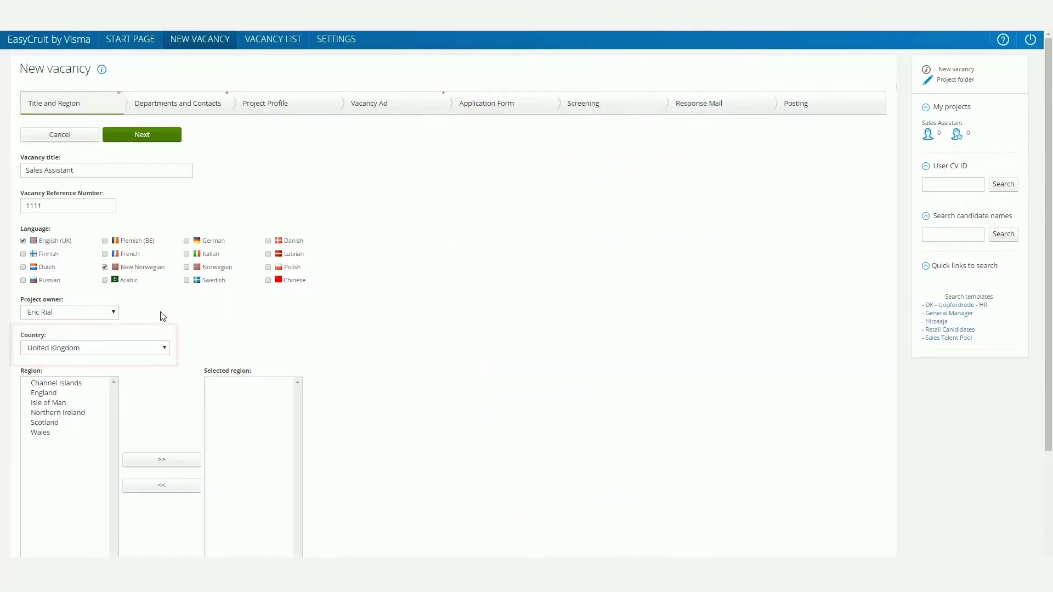
Keep United Kingdom as the country and add Channel Islands to the selected regions
click(164, 351)
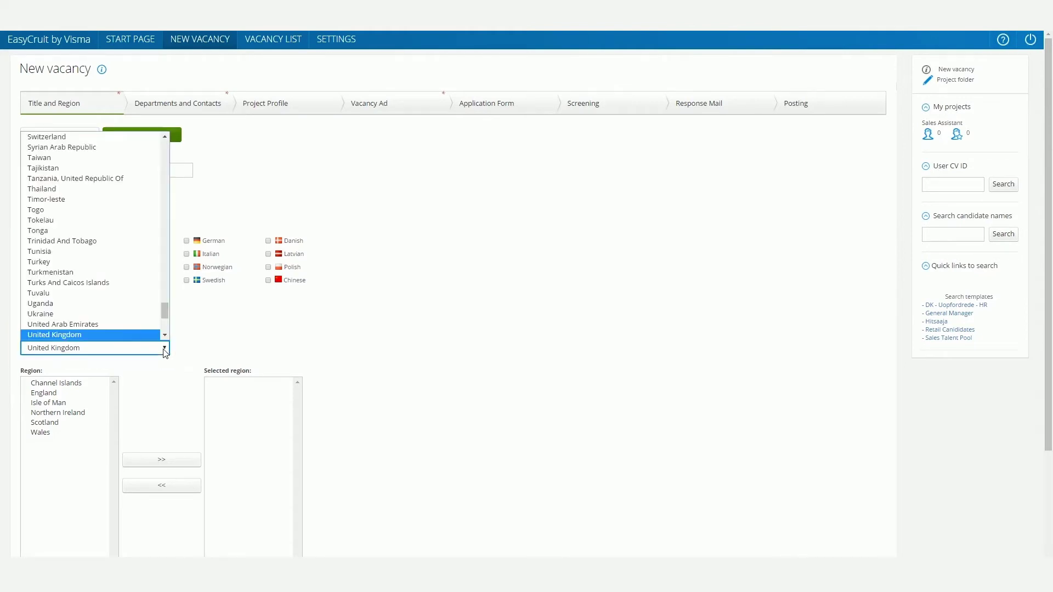
click(122, 334)
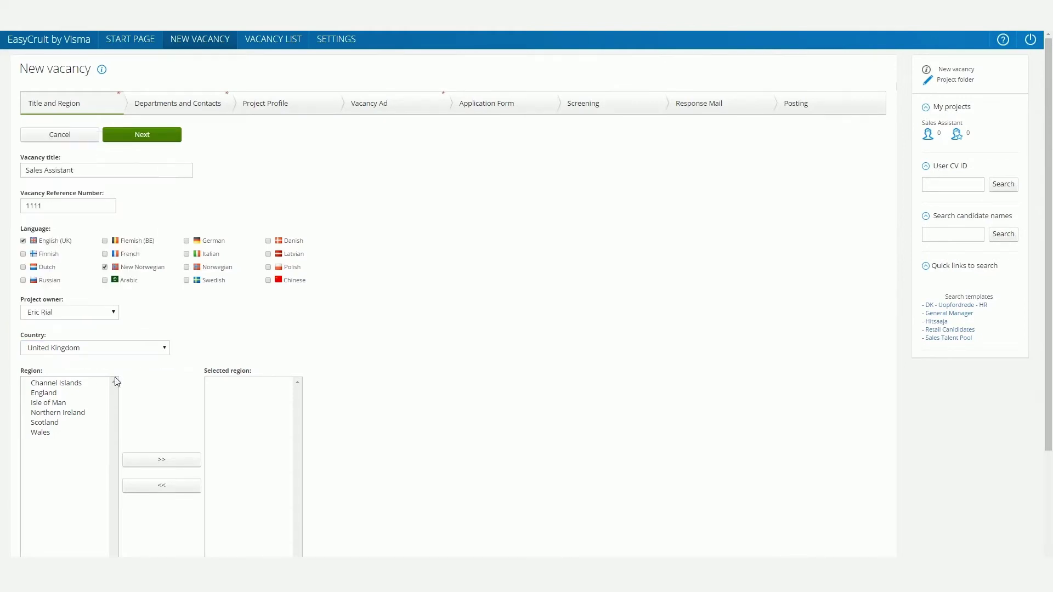
drag(80, 383, 81, 391)
click(80, 371)
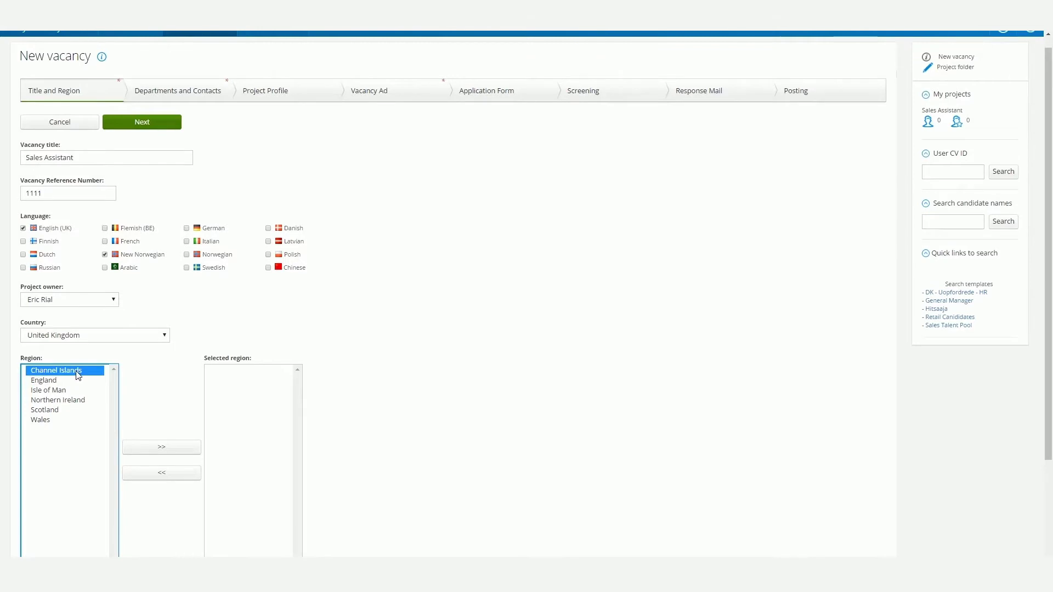
click(168, 450)
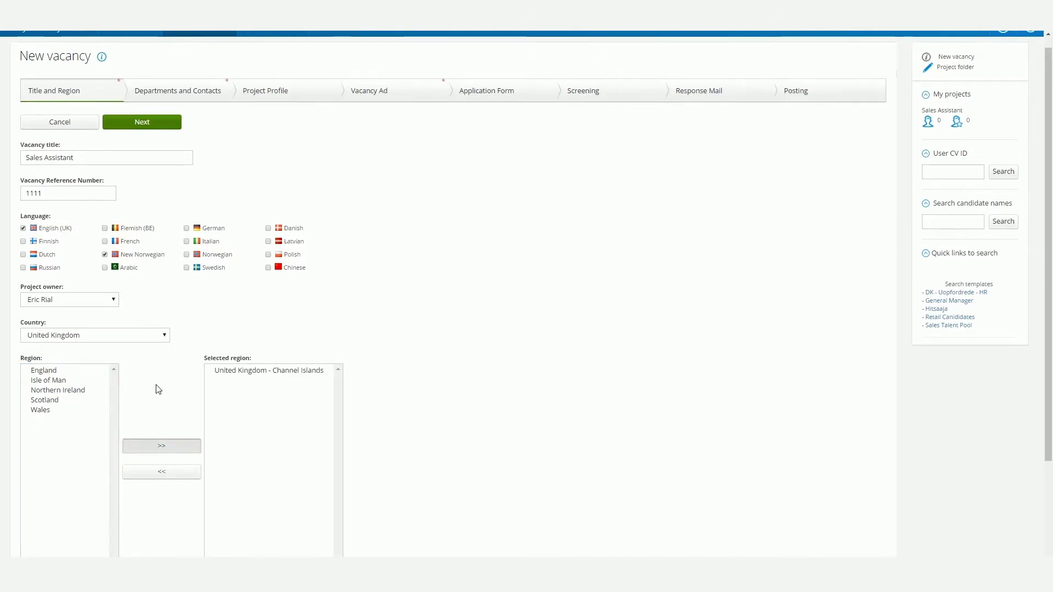
Add England, Isle of Man and Northern Ireland as regions, then remove them again
click(44, 371)
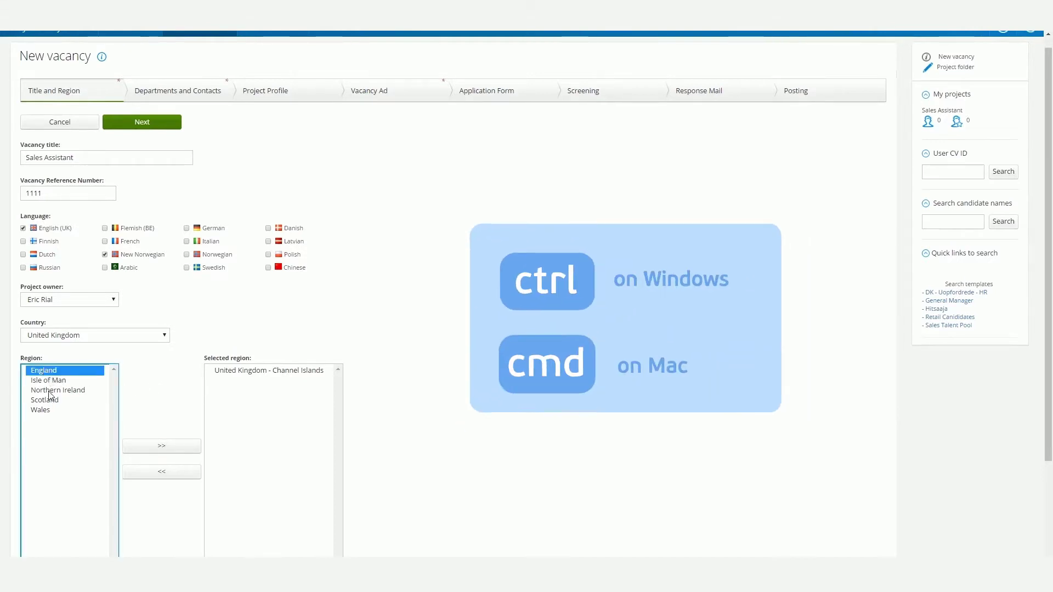
ctrl+click(47, 380)
ctrl+click(55, 390)
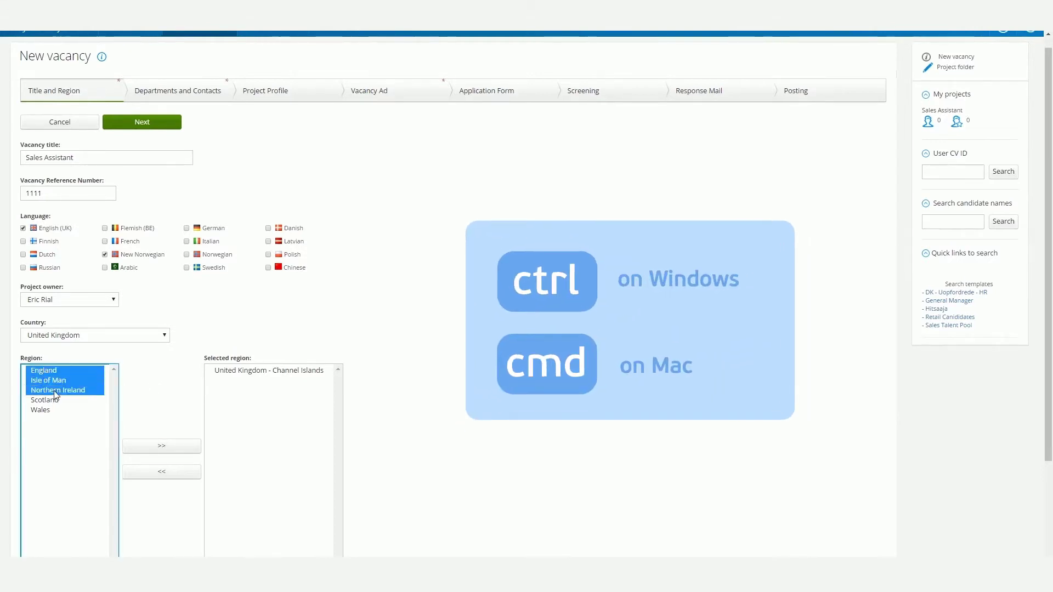
click(170, 452)
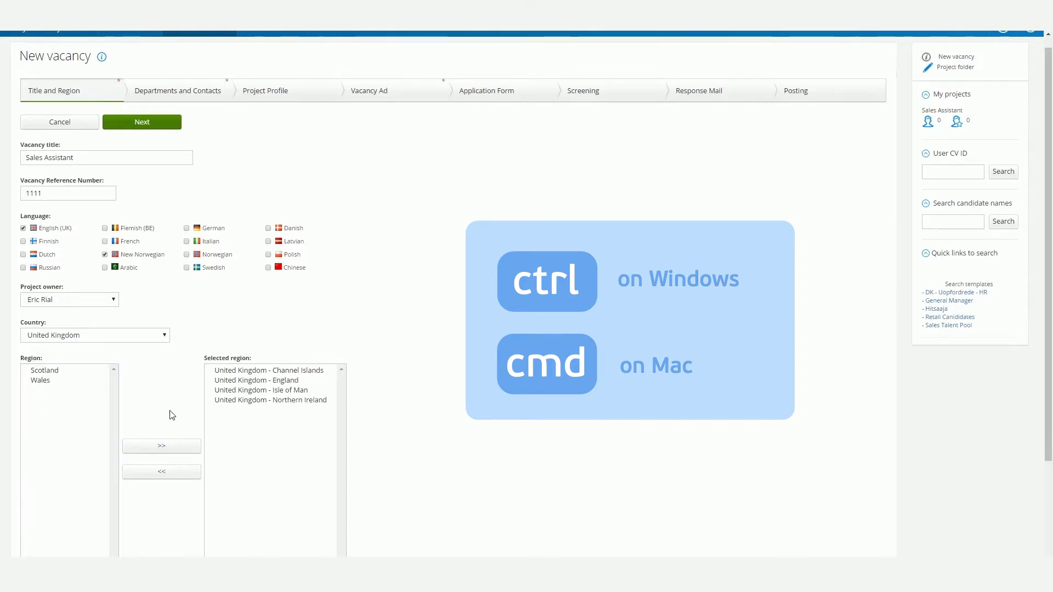
click(233, 381)
ctrl+click(234, 391)
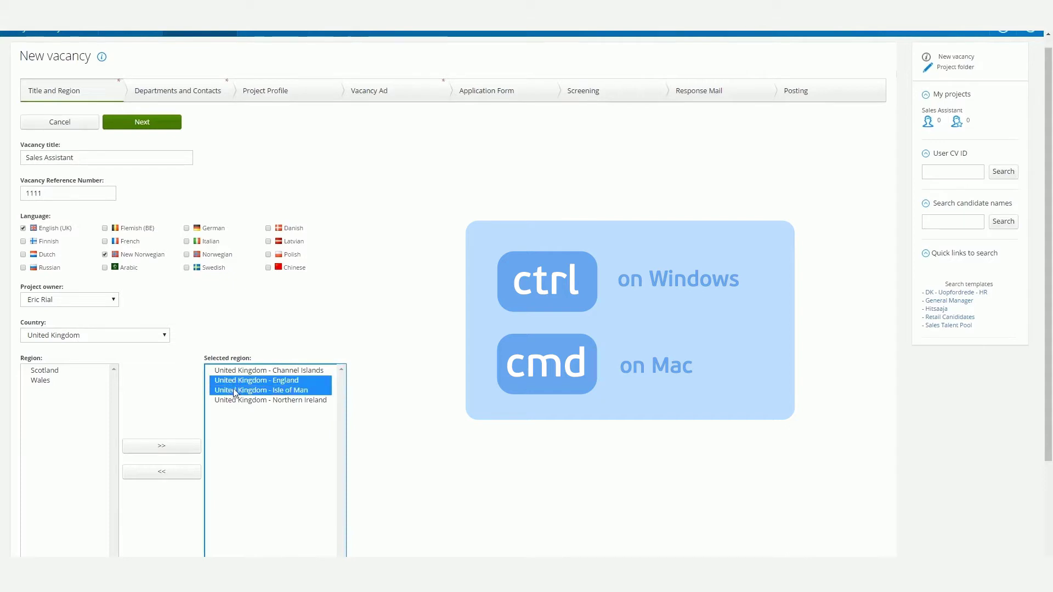
ctrl+click(235, 400)
click(158, 474)
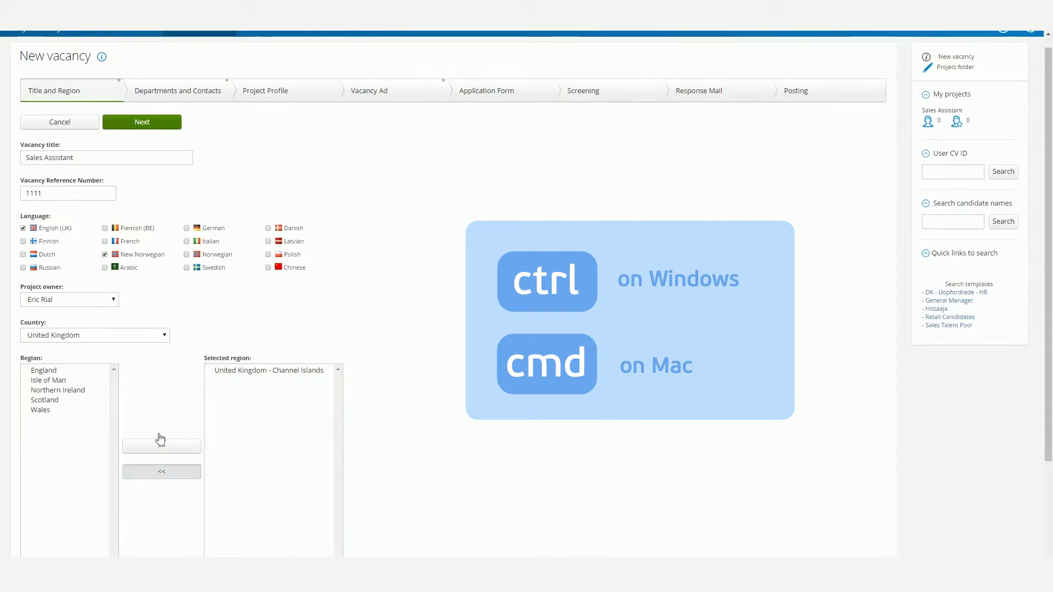
Turn on collaborative rating and continue to the Departments and Contacts step
scroll(158, 393, down, 1)
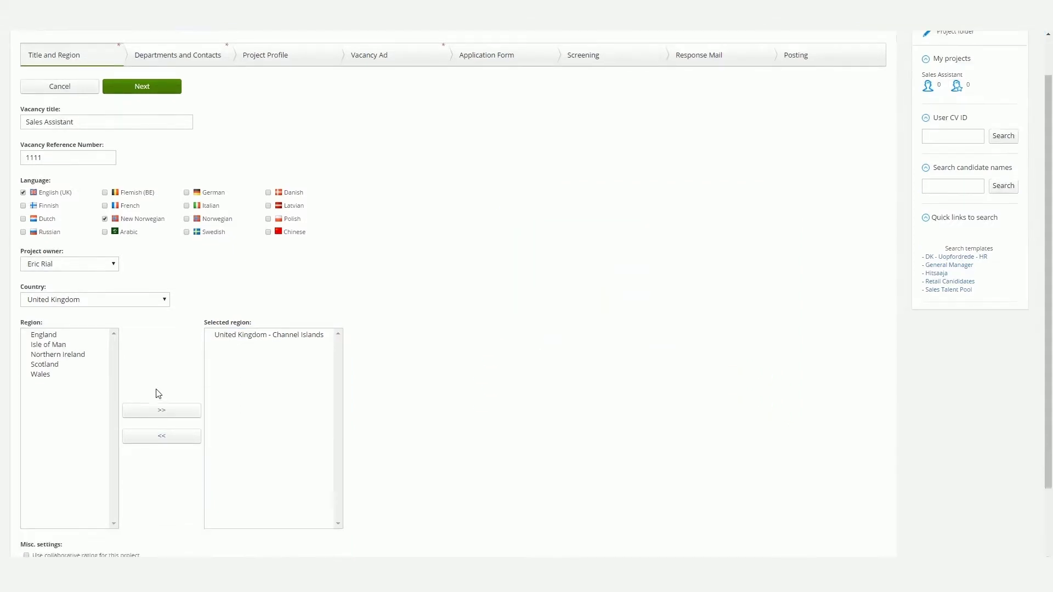
scroll(158, 393, down, 2)
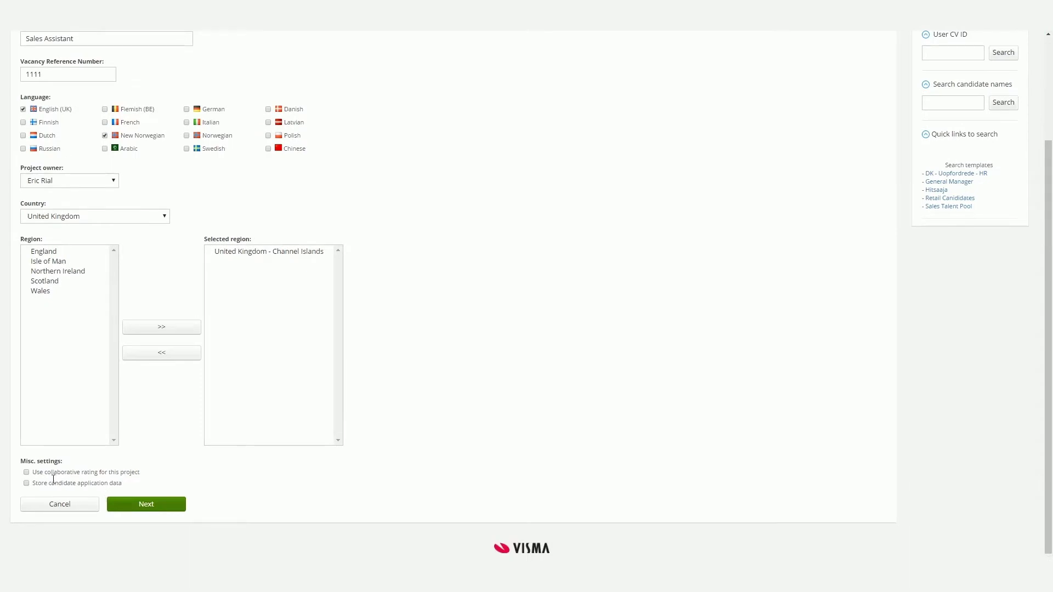
click(26, 473)
click(159, 508)
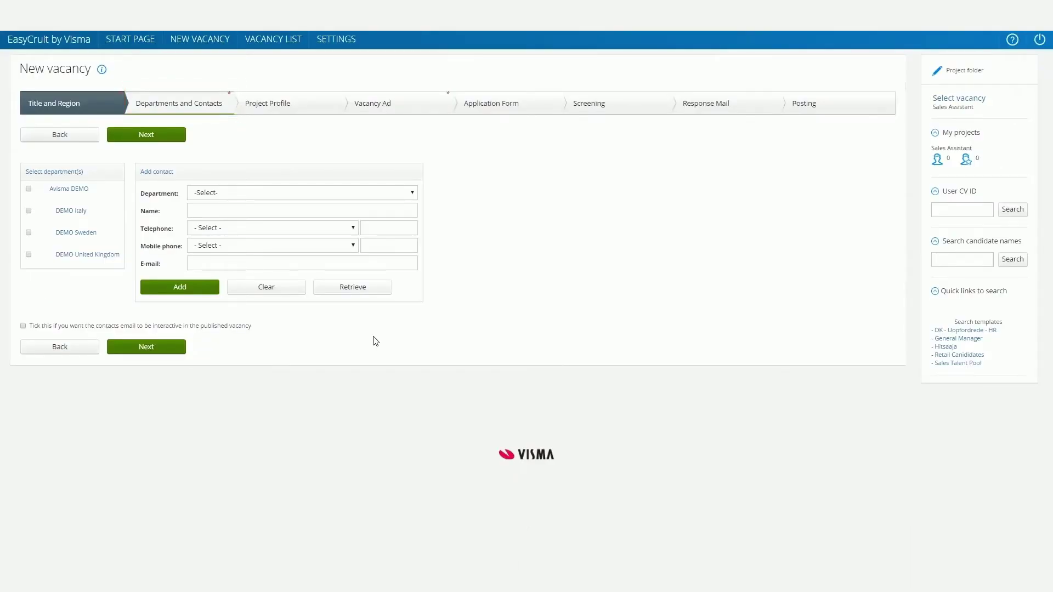
Assign the DEMO United Kingdom and DEMO Sweden departments and show the UK contact in the ad
click(29, 256)
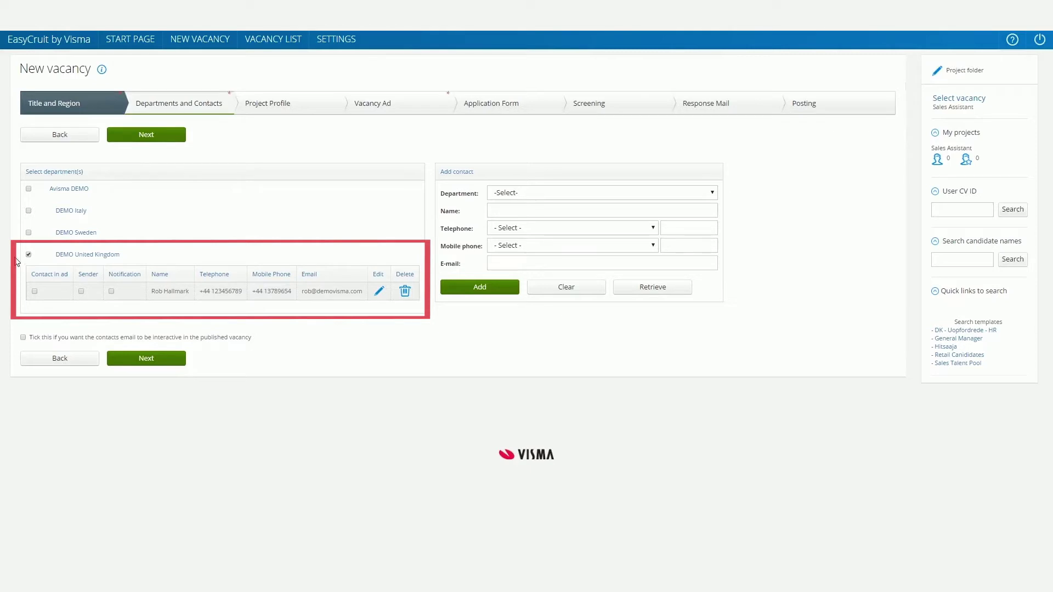
click(28, 233)
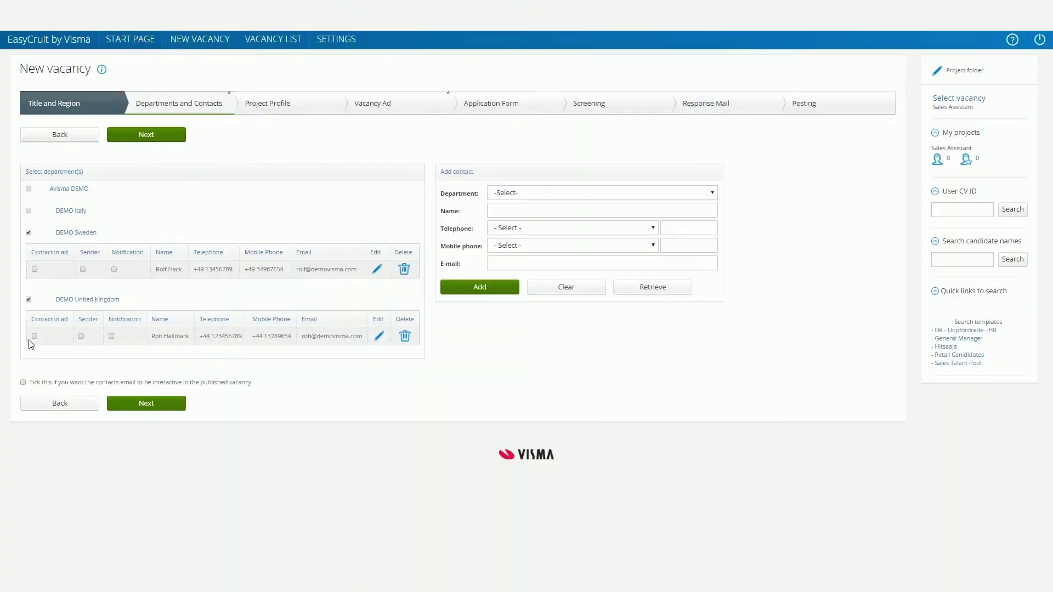
click(35, 336)
Add a retrieved existing contact to DEMO United Kingdom and continue to Project Profile
click(711, 195)
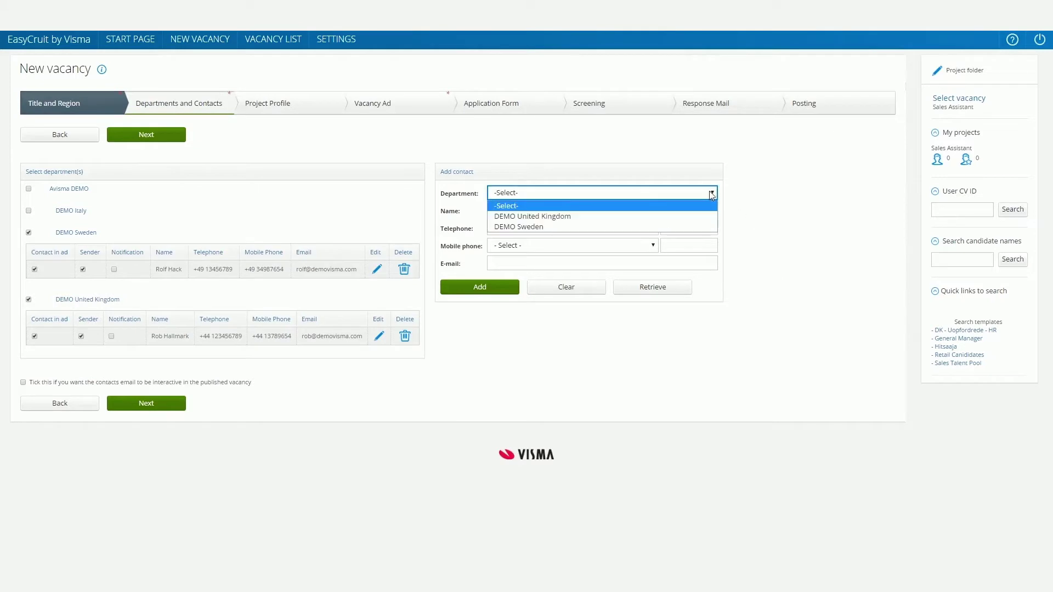
click(689, 213)
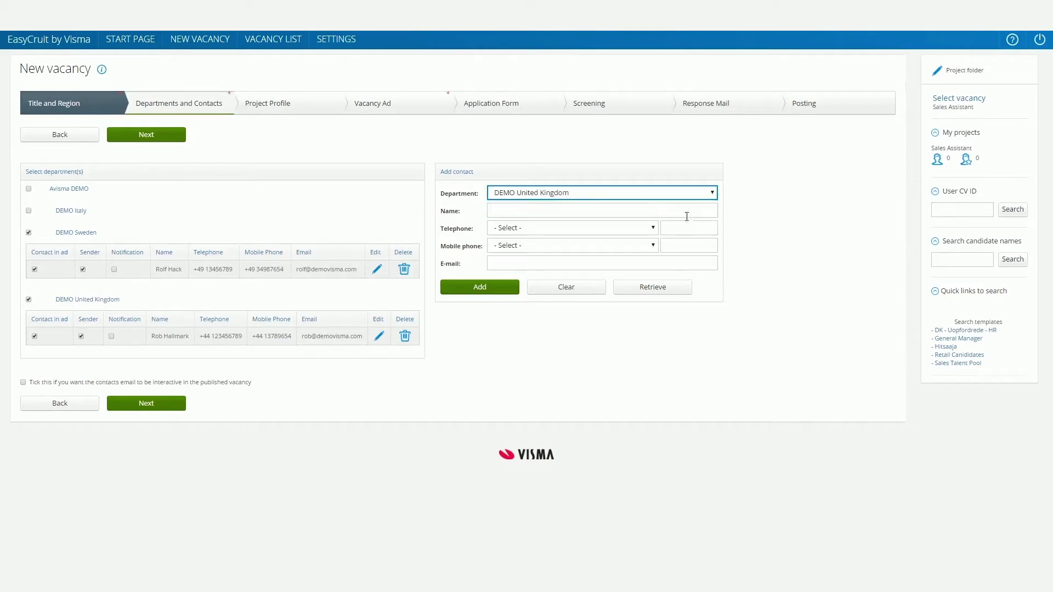
click(661, 292)
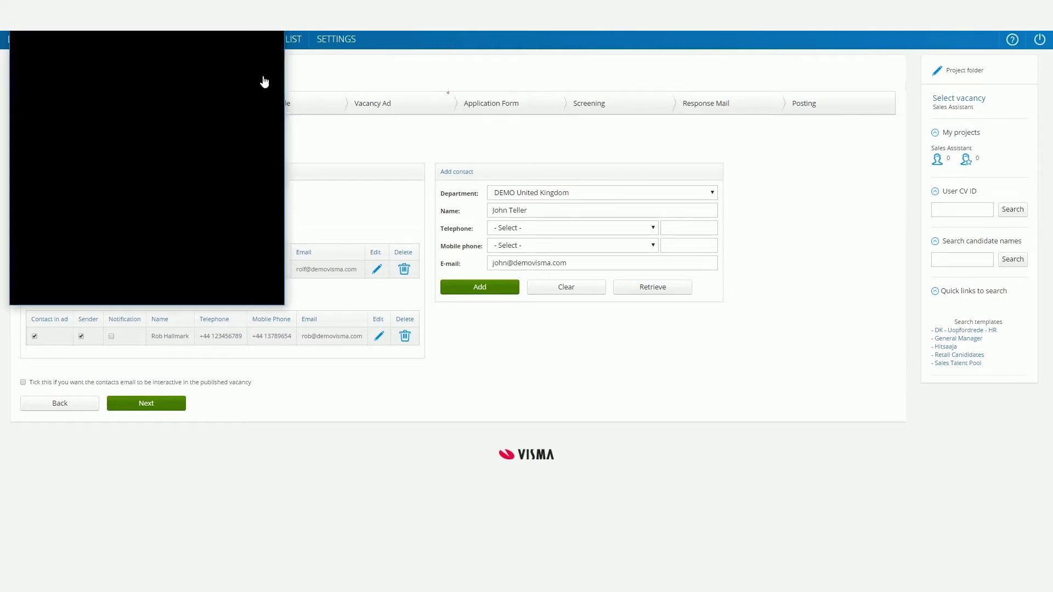
click(477, 288)
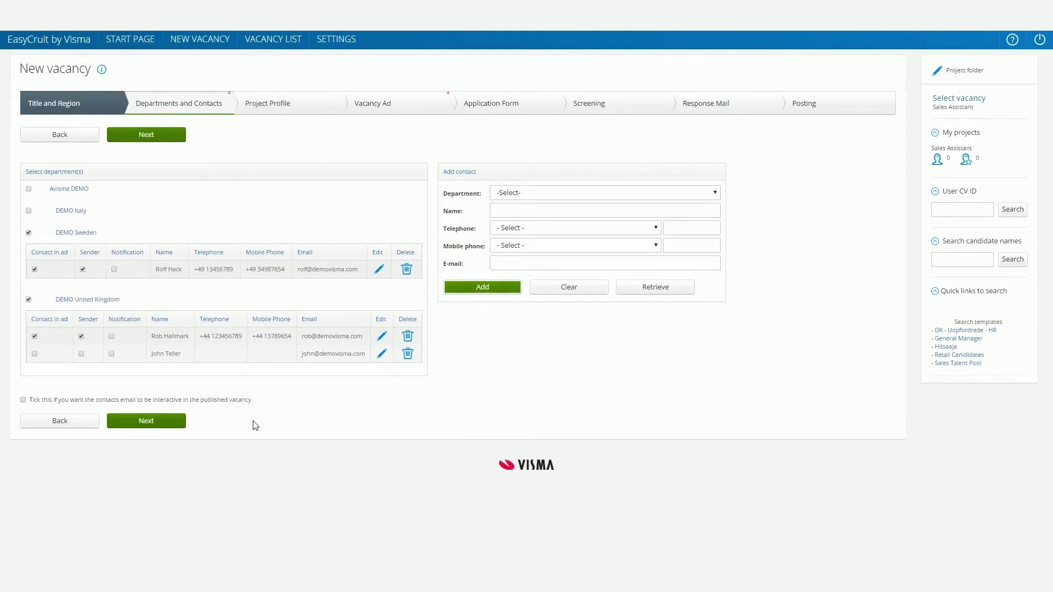
click(165, 428)
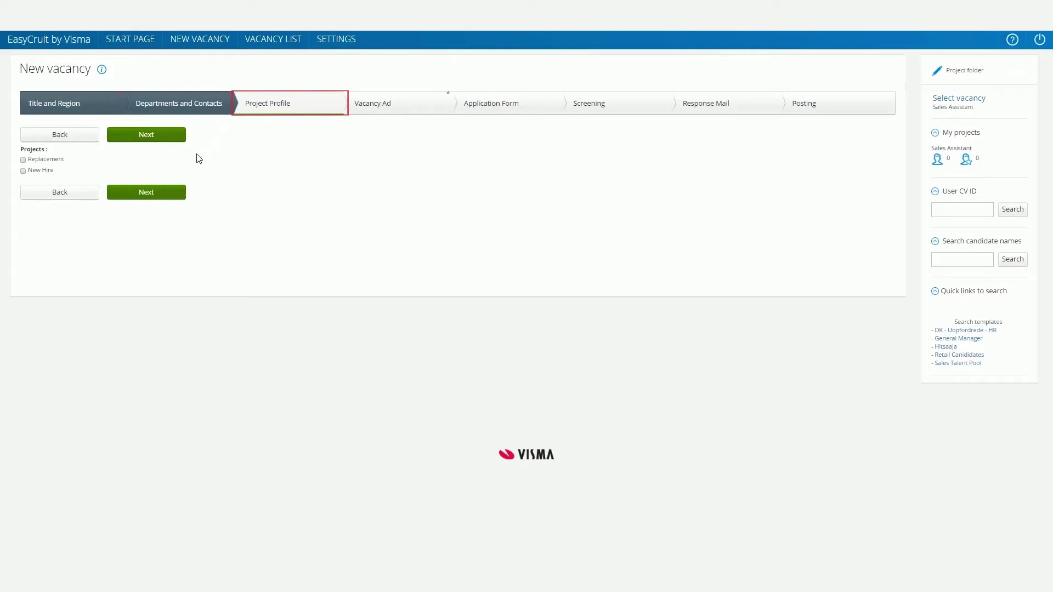
Choose New Hire as the project profile and proceed to the Vacancy Ad step
click(23, 171)
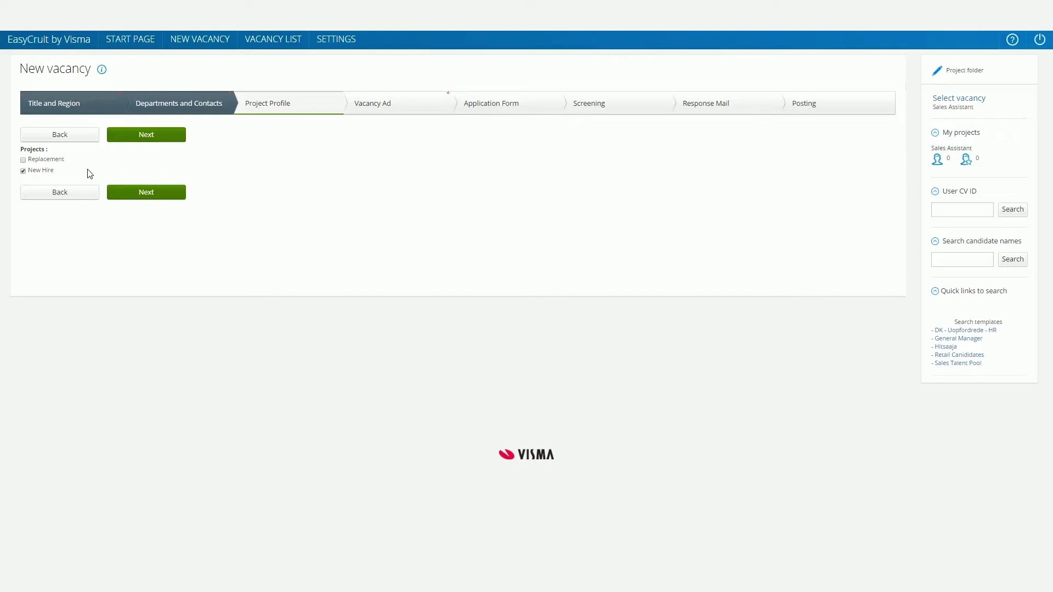
click(152, 194)
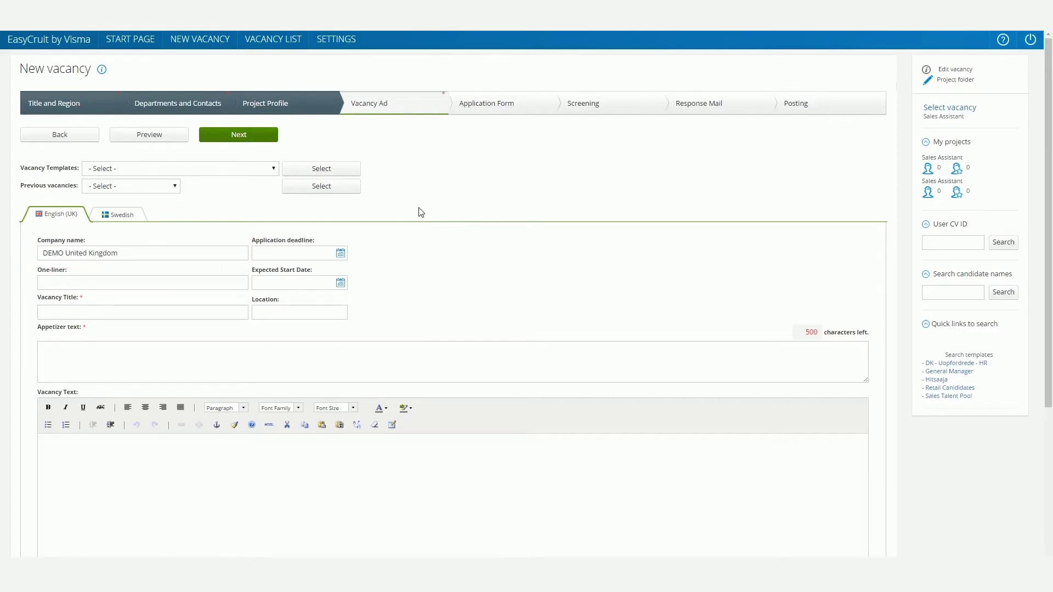
Load the earlier Sales Assistant vacancy's content into the ad, confirming the replacement
click(271, 170)
click(269, 183)
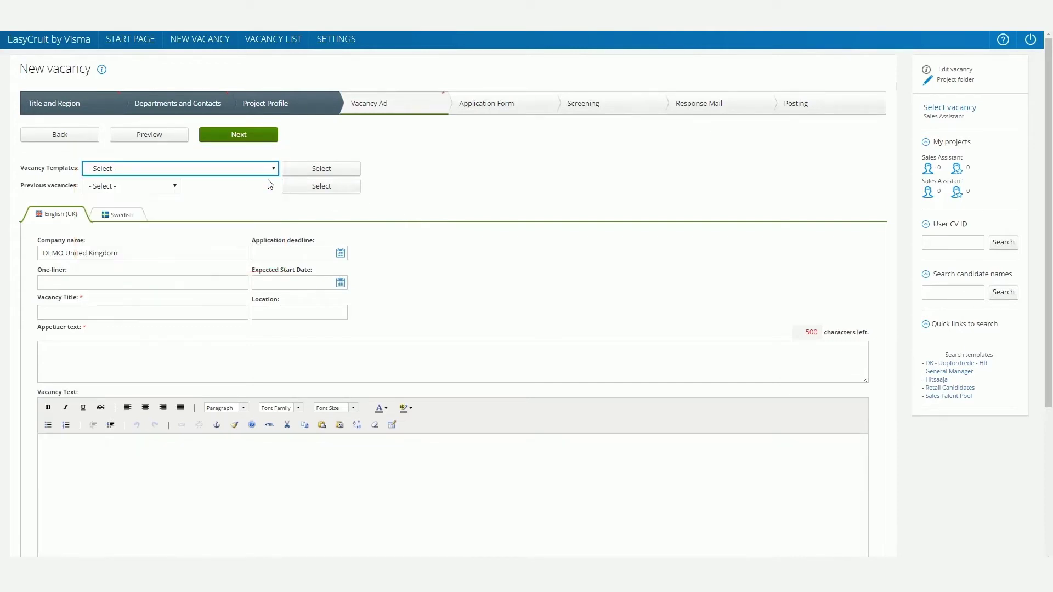
click(175, 186)
click(150, 211)
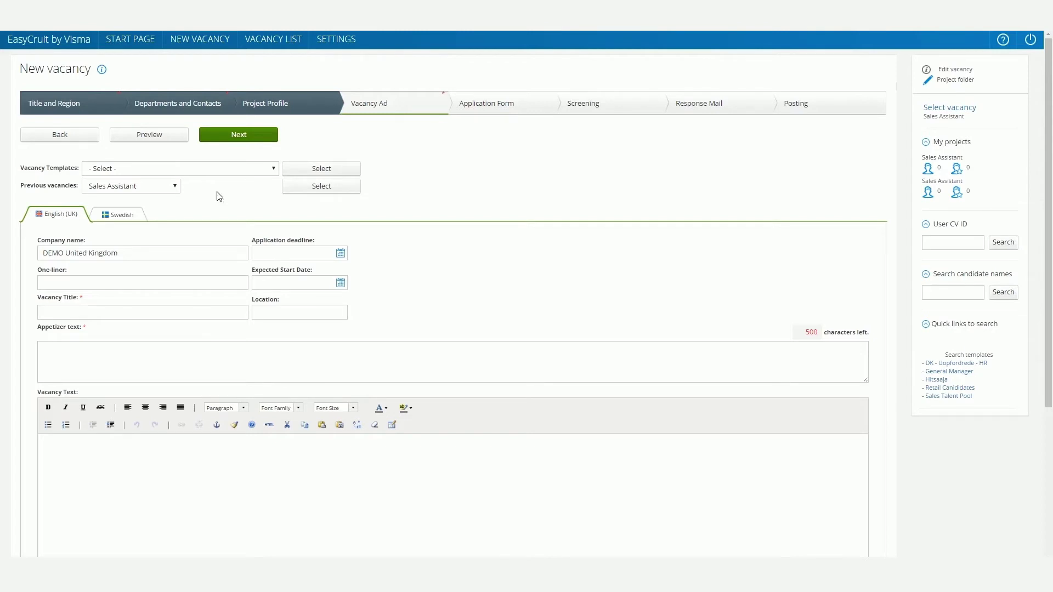
click(322, 187)
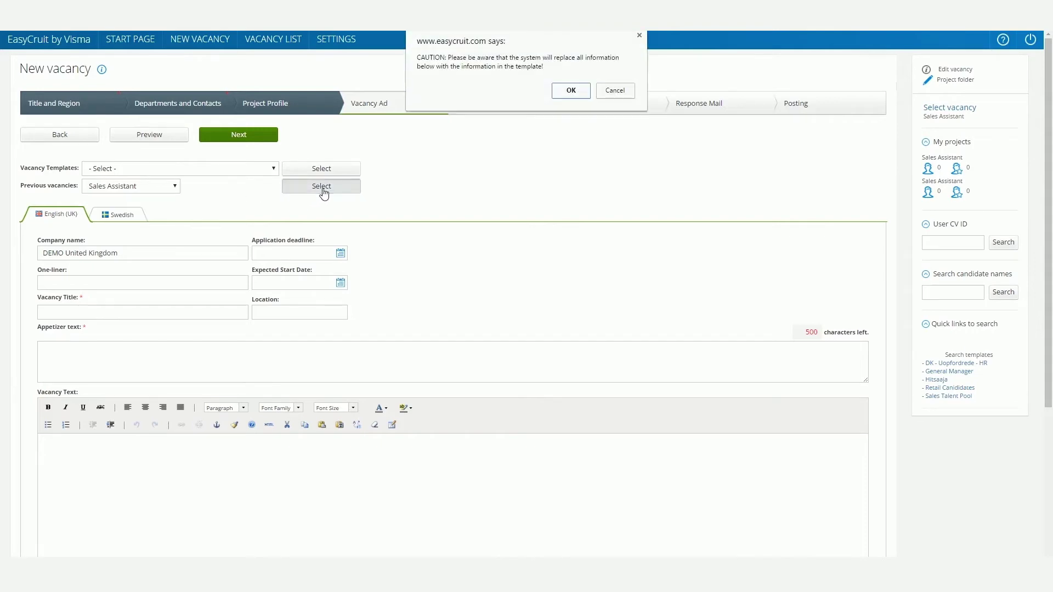
click(571, 90)
Preview how the published Sales Assistant ad will look
scroll(511, 319, down, 5)
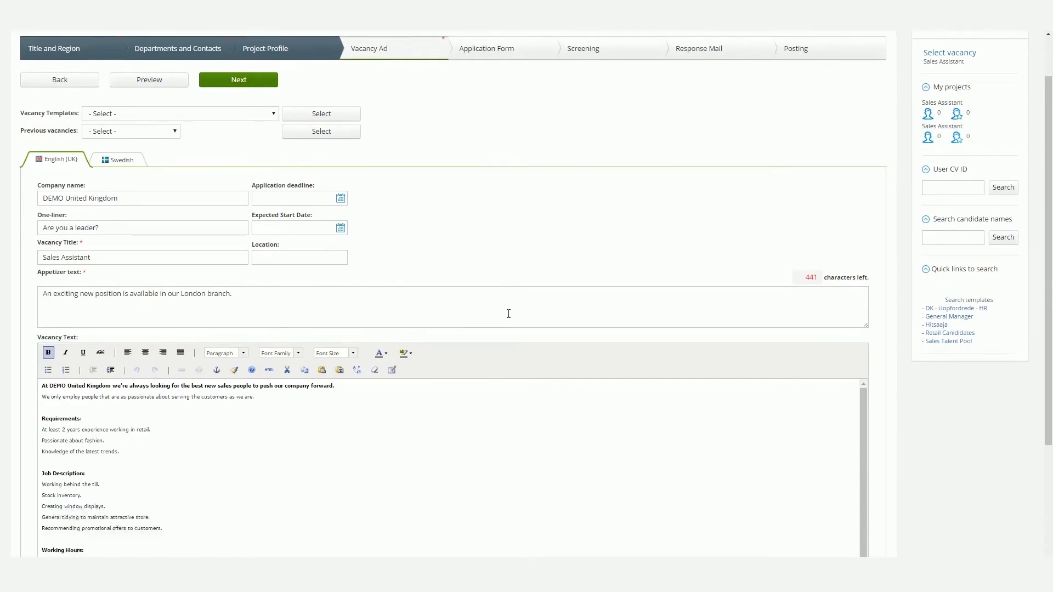
scroll(509, 316, up, 2)
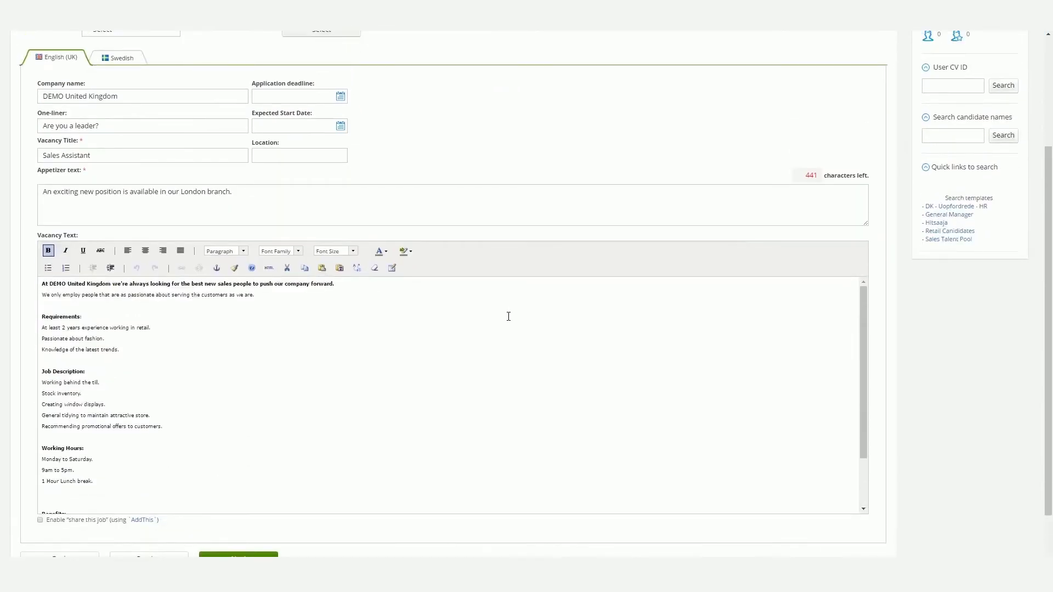
scroll(508, 316, up, 3)
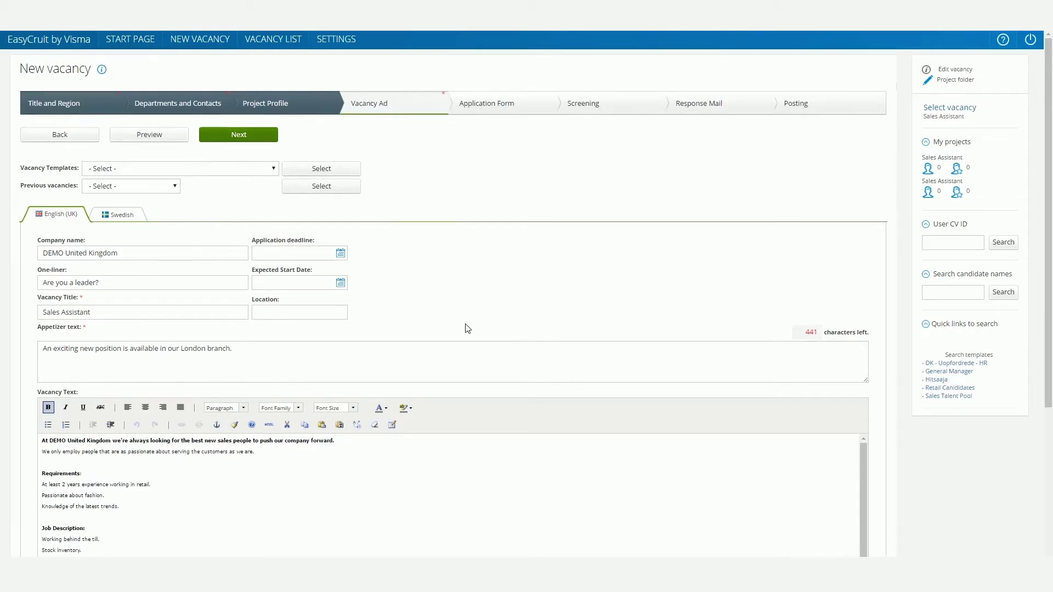
click(151, 137)
Scroll through the Sales Assistant ad preview to the footer and back, then close it
scroll(784, 184, down, 6)
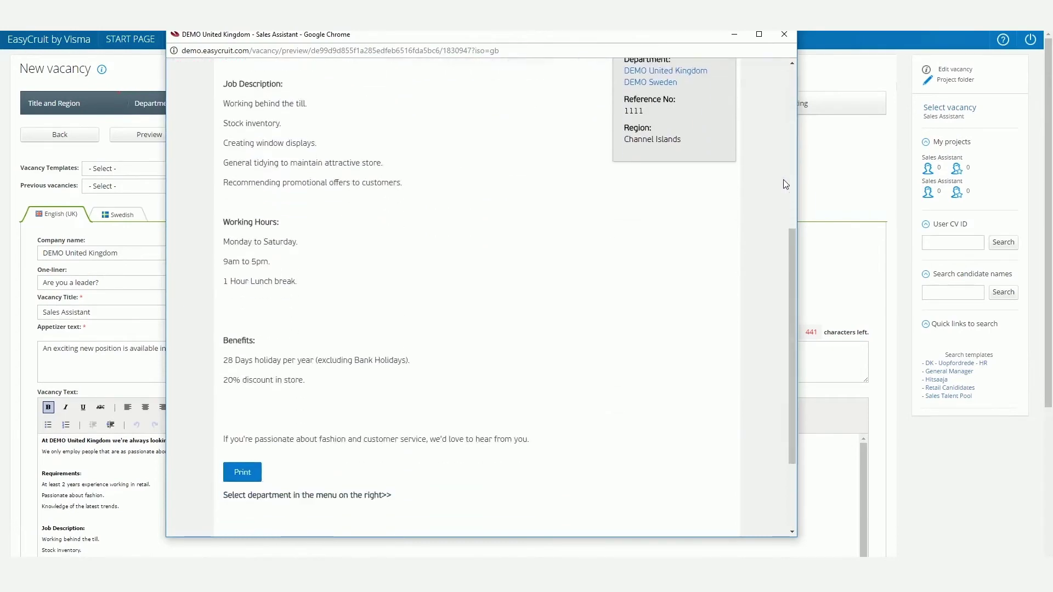
scroll(784, 184, down, 3)
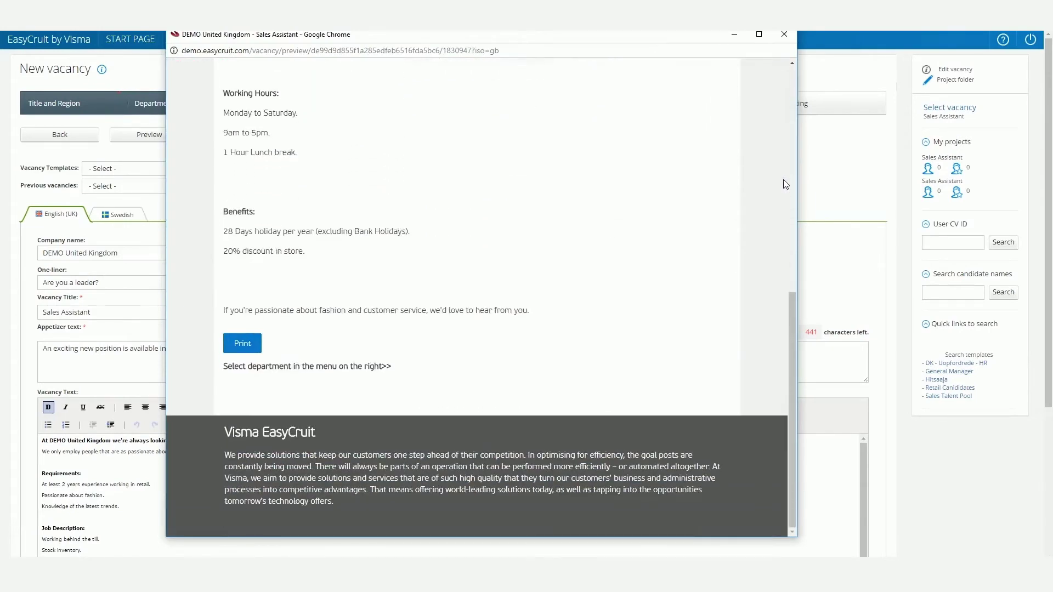
scroll(783, 181, up, 9)
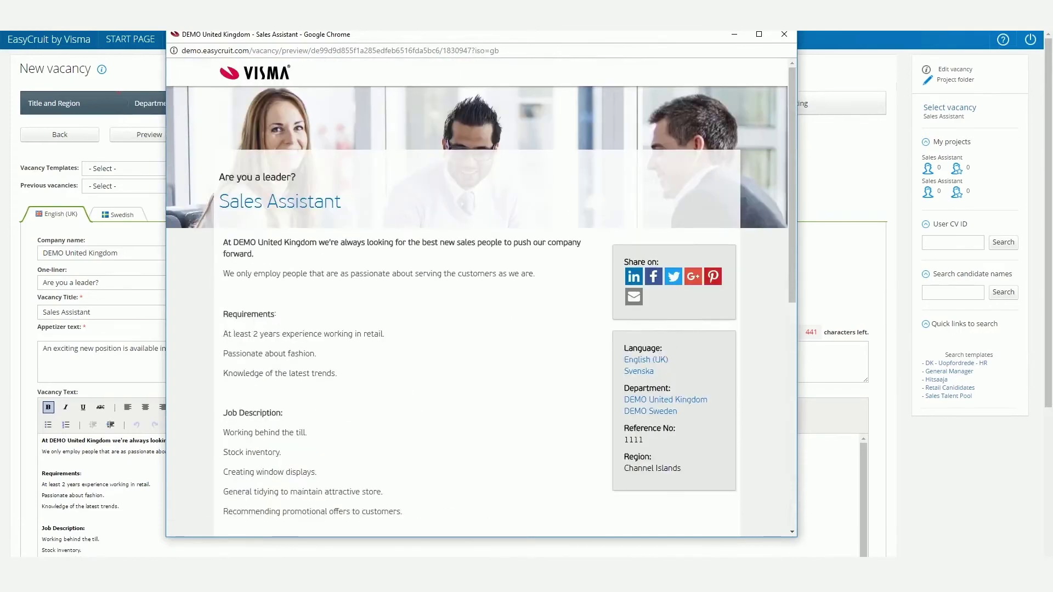
click(783, 34)
scroll(497, 291, down, 3)
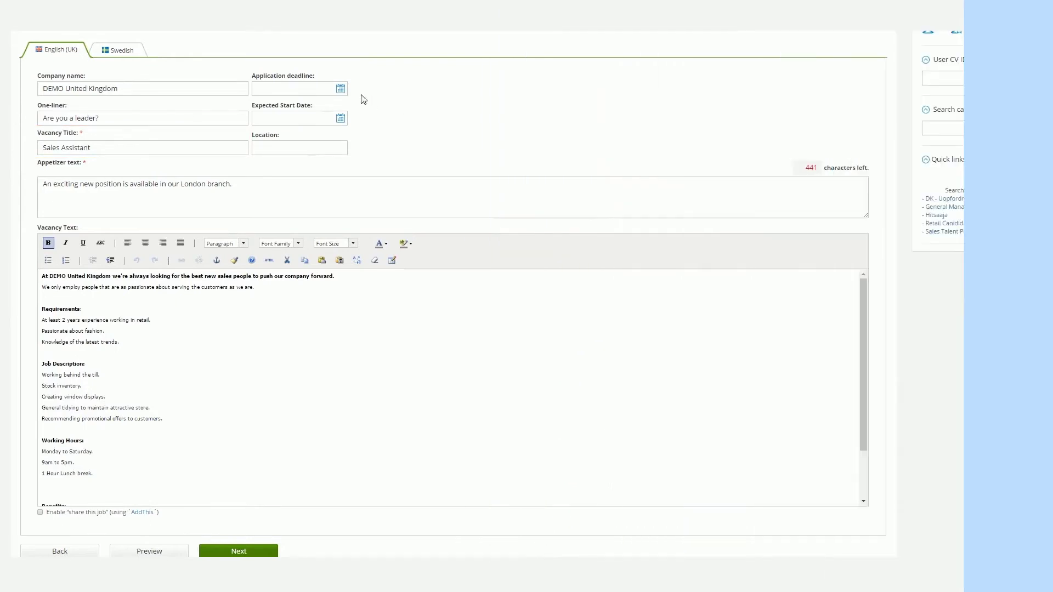
Fill in the ad details: deadline 30 April 2017, start date ASAP, location London
click(341, 89)
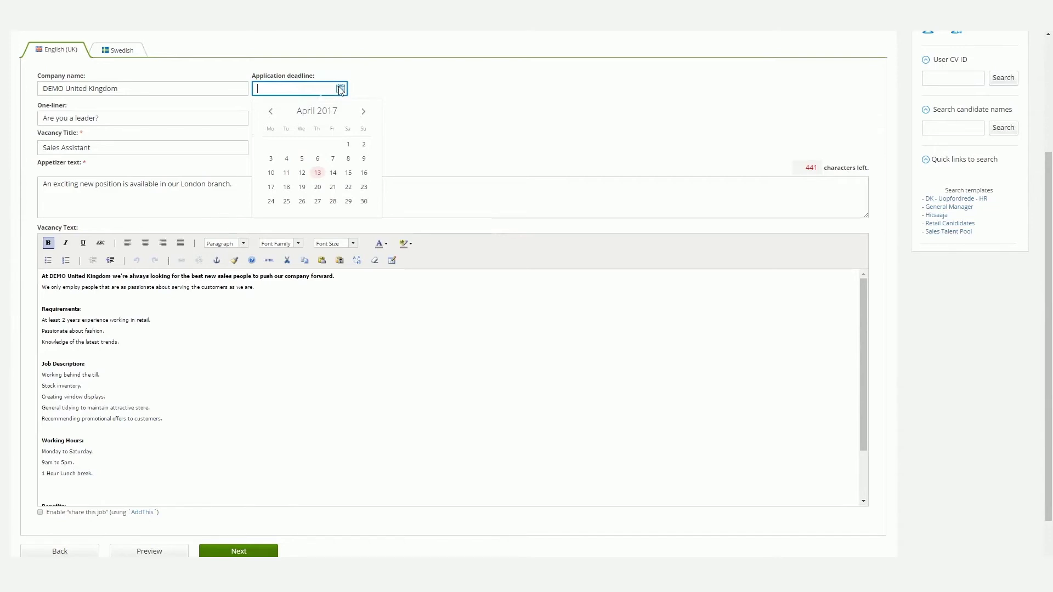
click(363, 202)
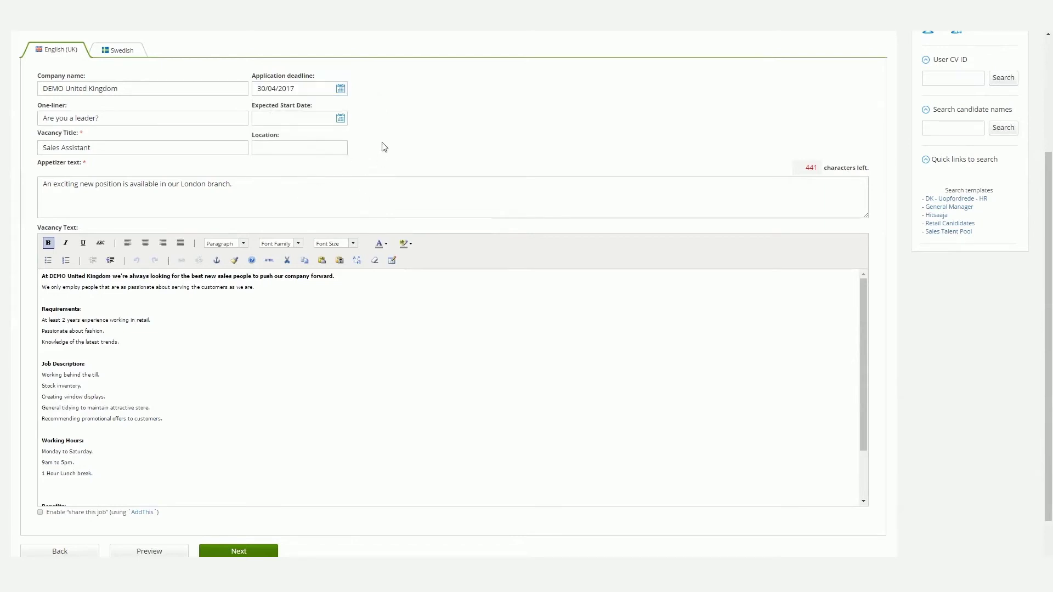
click(340, 119)
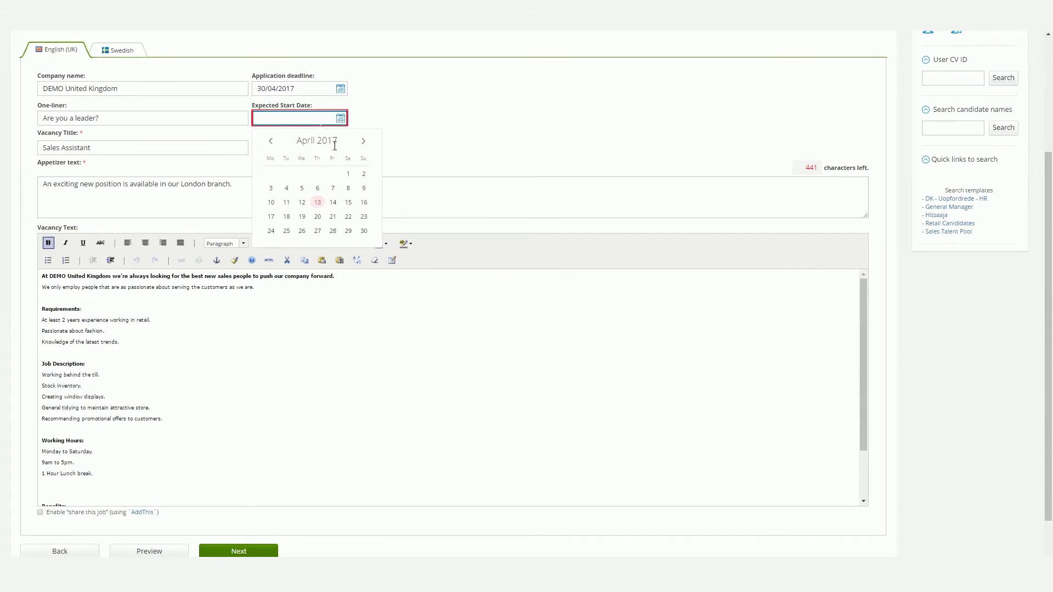
text(ASAP)
click(440, 134)
click(328, 149)
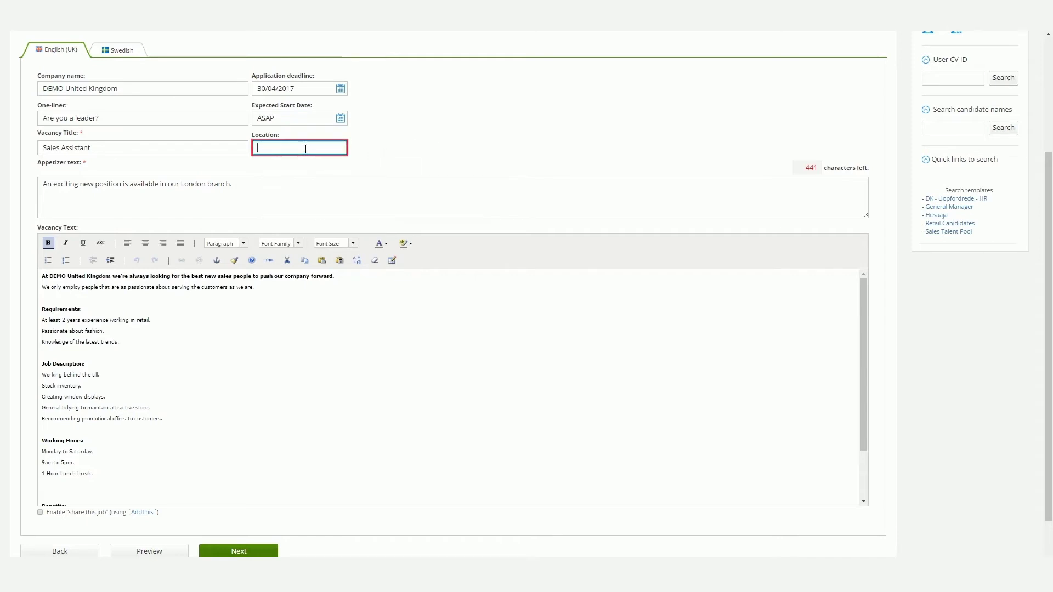
text(London)
click(377, 145)
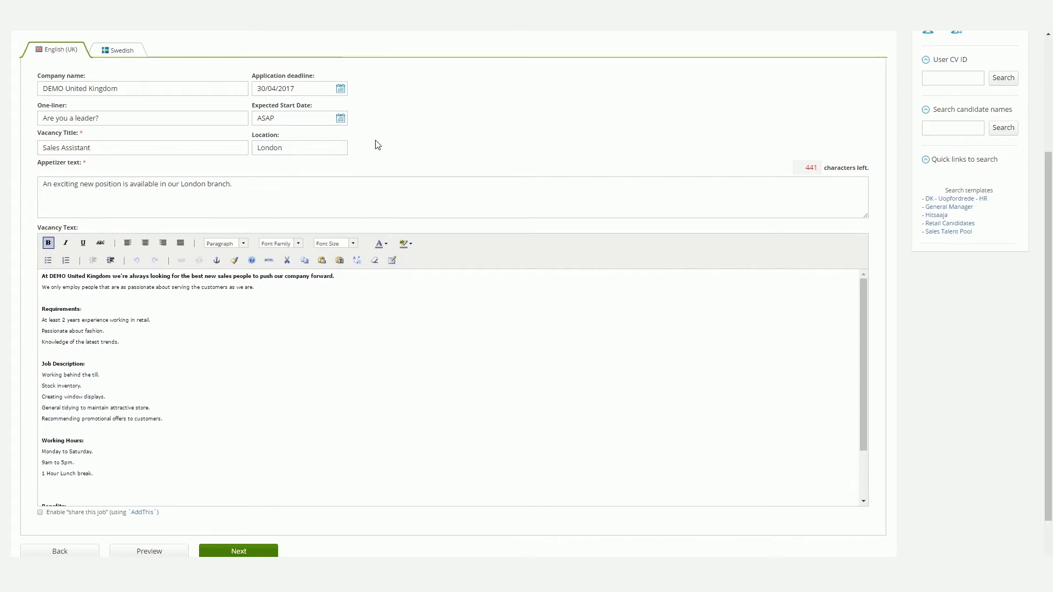
drag(863, 249, 859, 329)
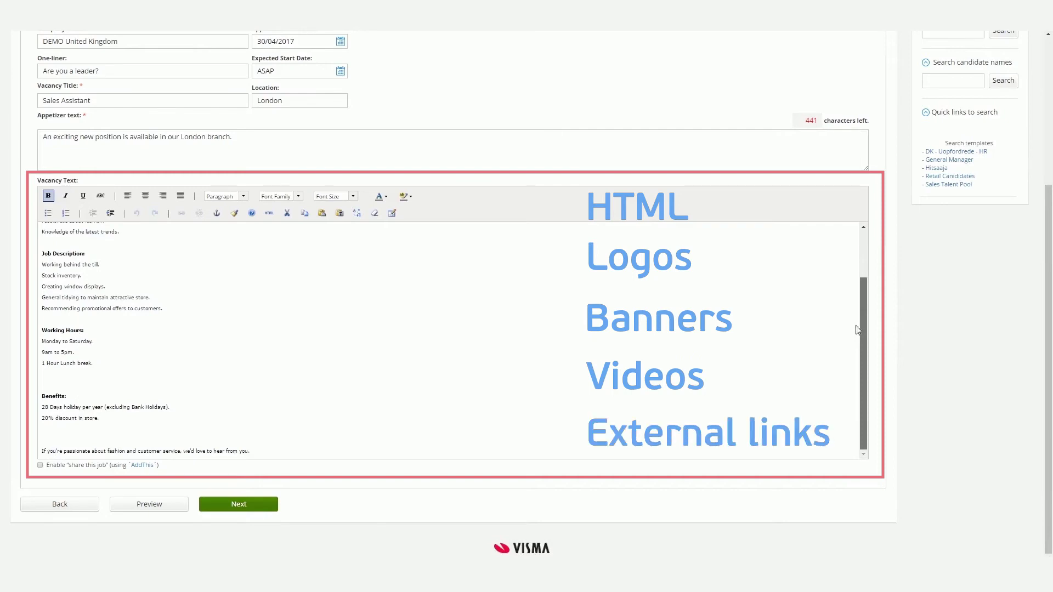
Review the Swedish version of the ad, then return to the English version
scroll(923, 378, up, 4)
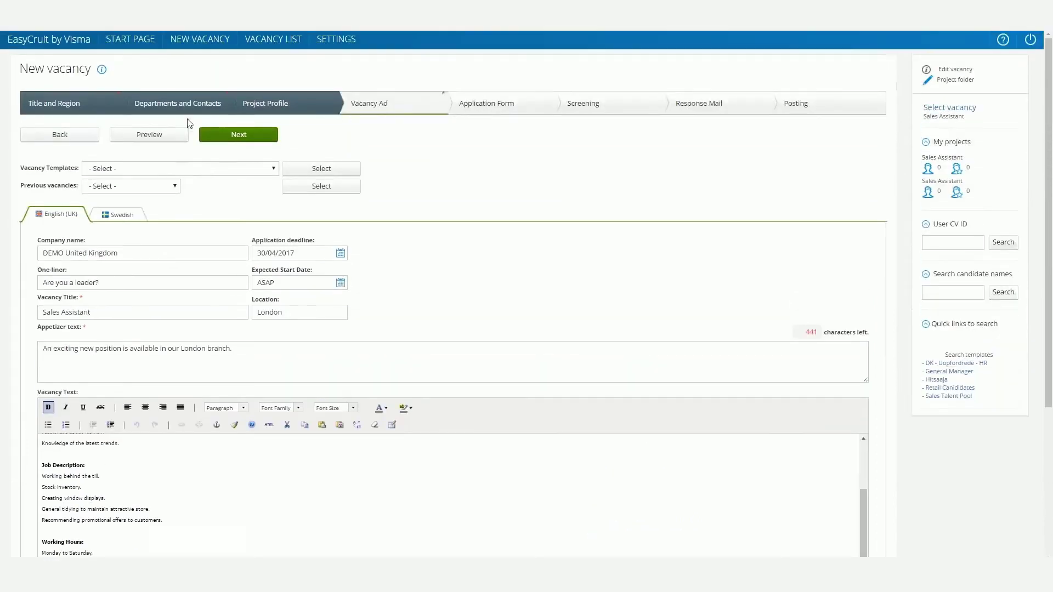
click(129, 214)
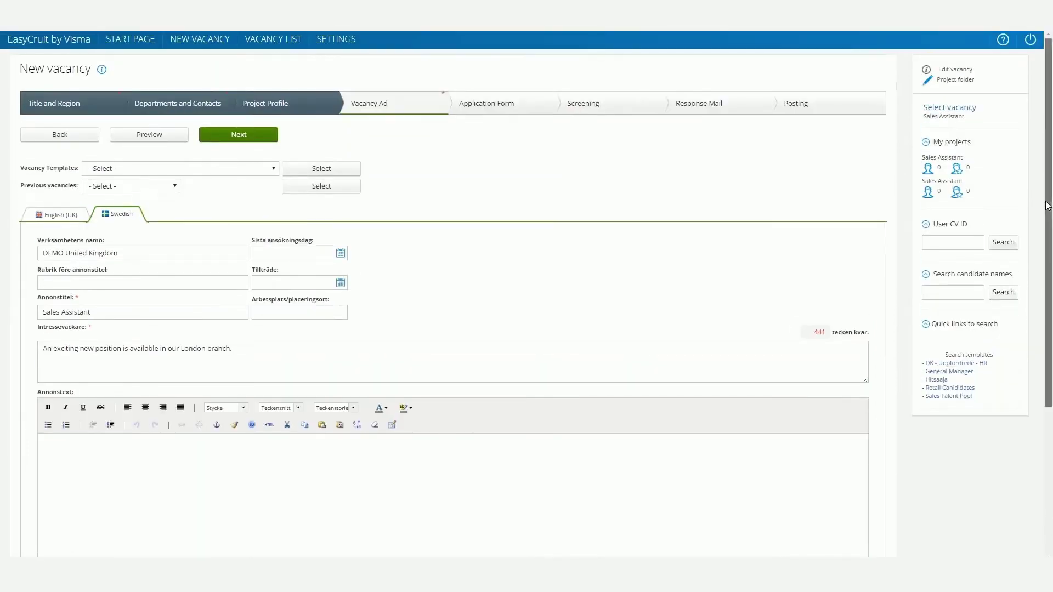
drag(1048, 206, 1051, 184)
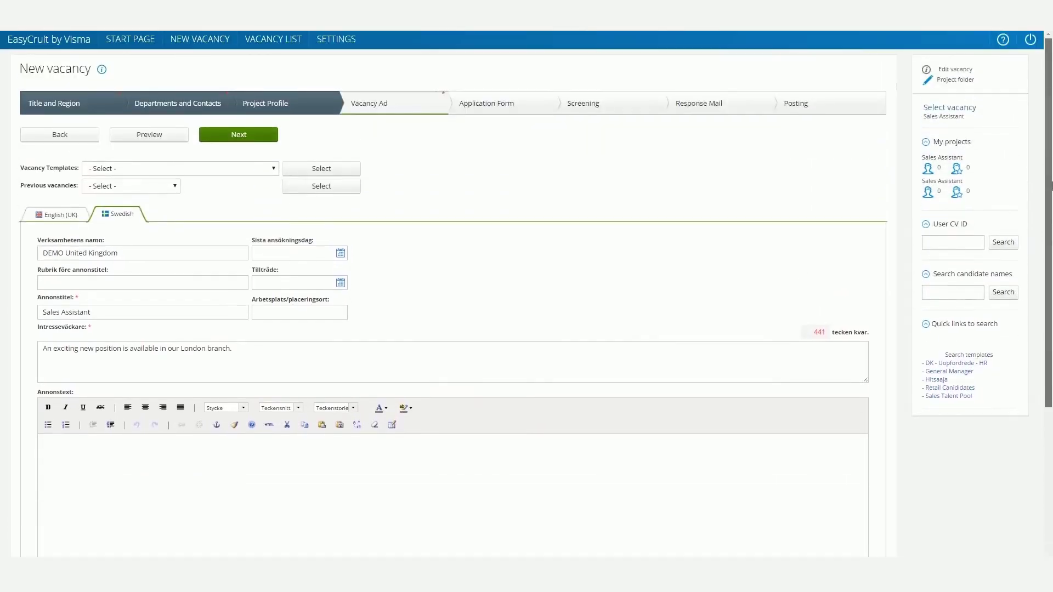
click(61, 214)
Enable 'Share this job (using AddThis)' on the vacancy ad
mouse_move(1049, 61)
mouse_down()
mouse_move(1048, 202)
mouse_move(802, 493)
mouse_up()
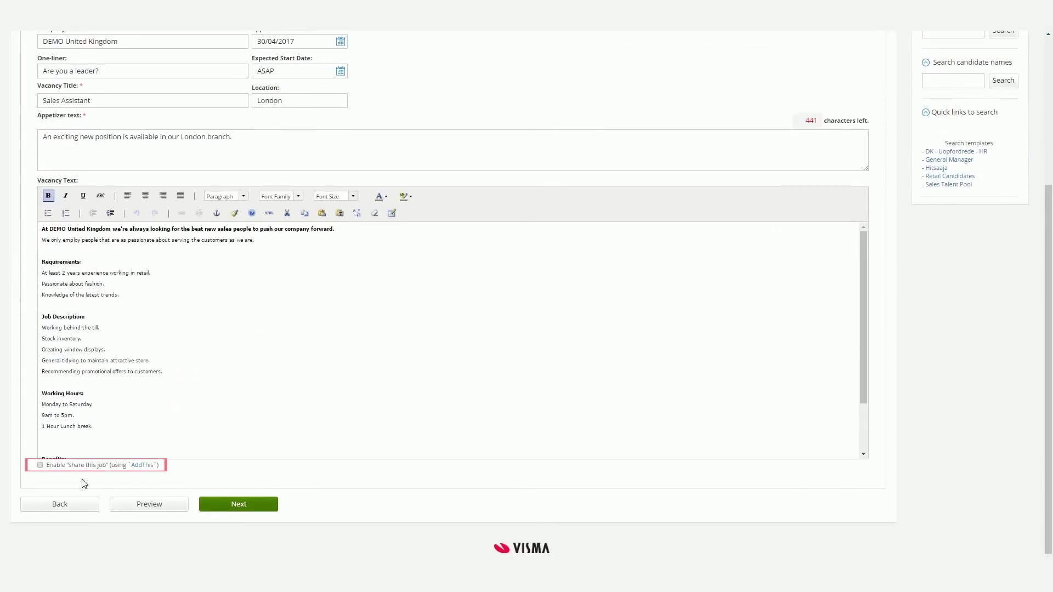
click(40, 465)
click(241, 505)
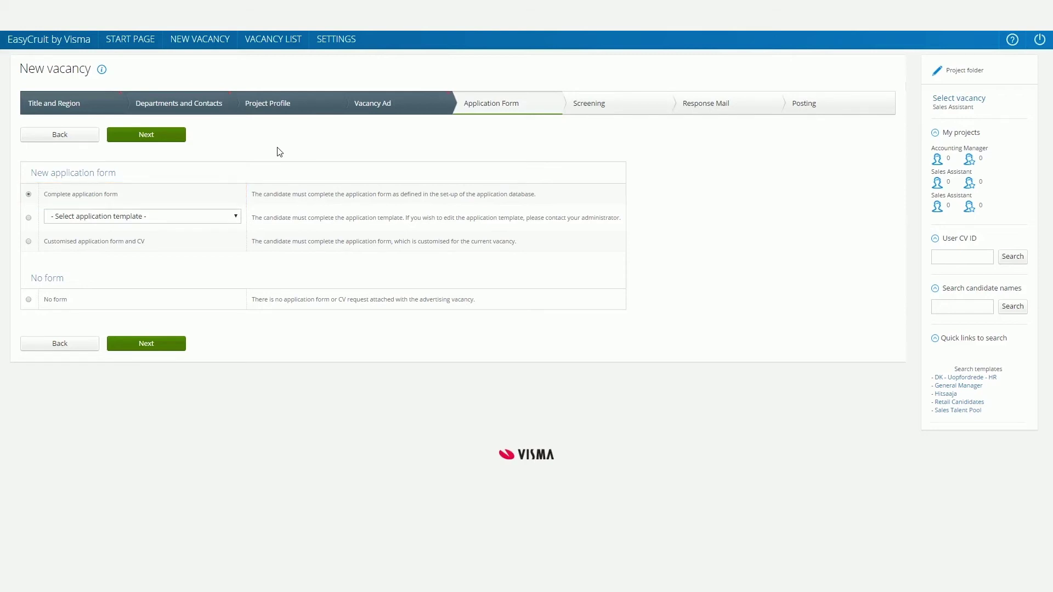
Choose 'Customised application form and CV' as the application template
click(236, 217)
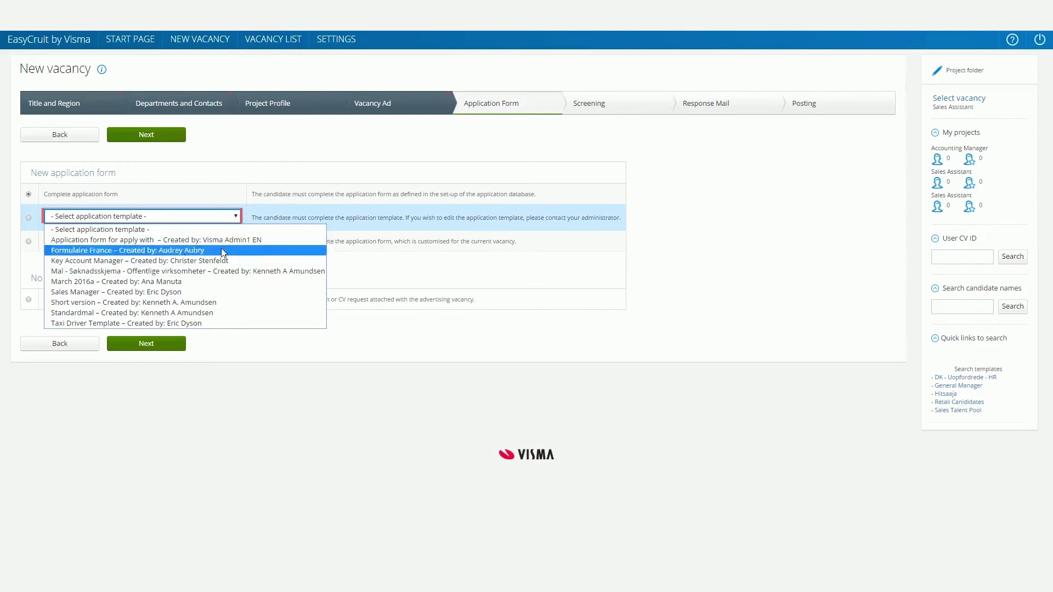
click(218, 230)
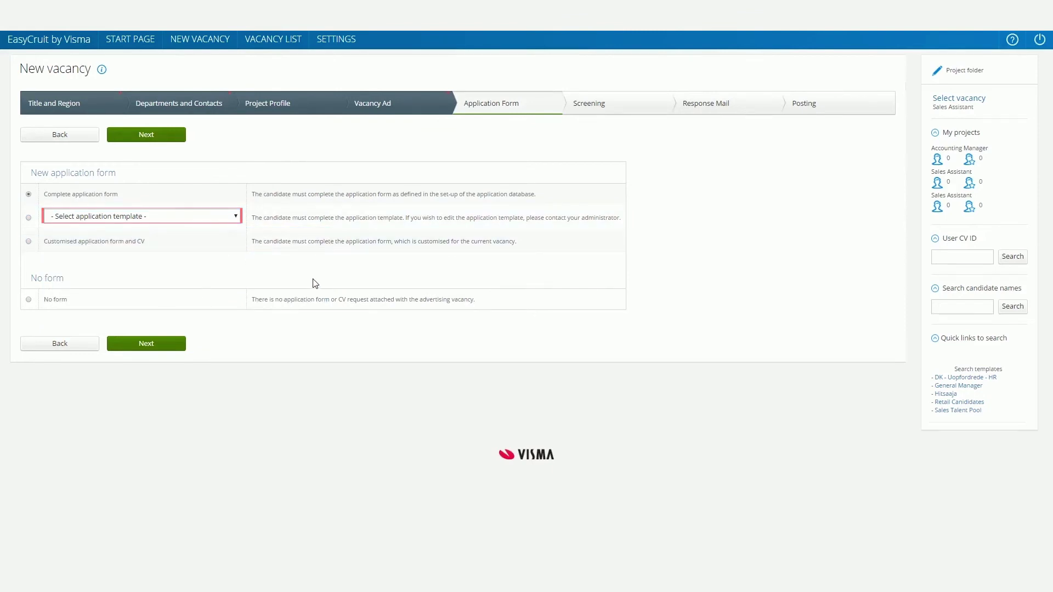
click(28, 241)
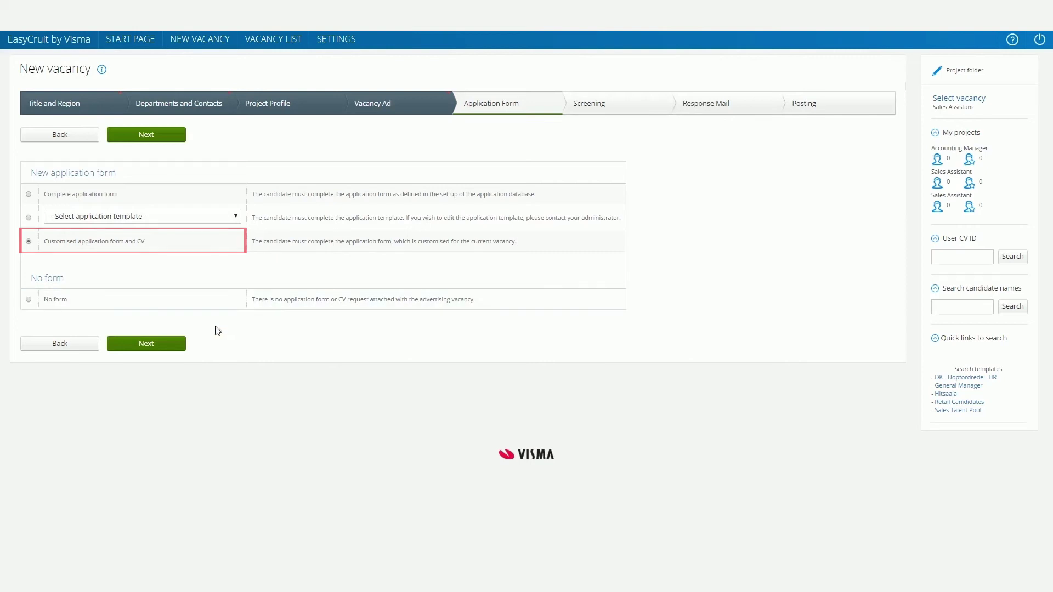
click(155, 350)
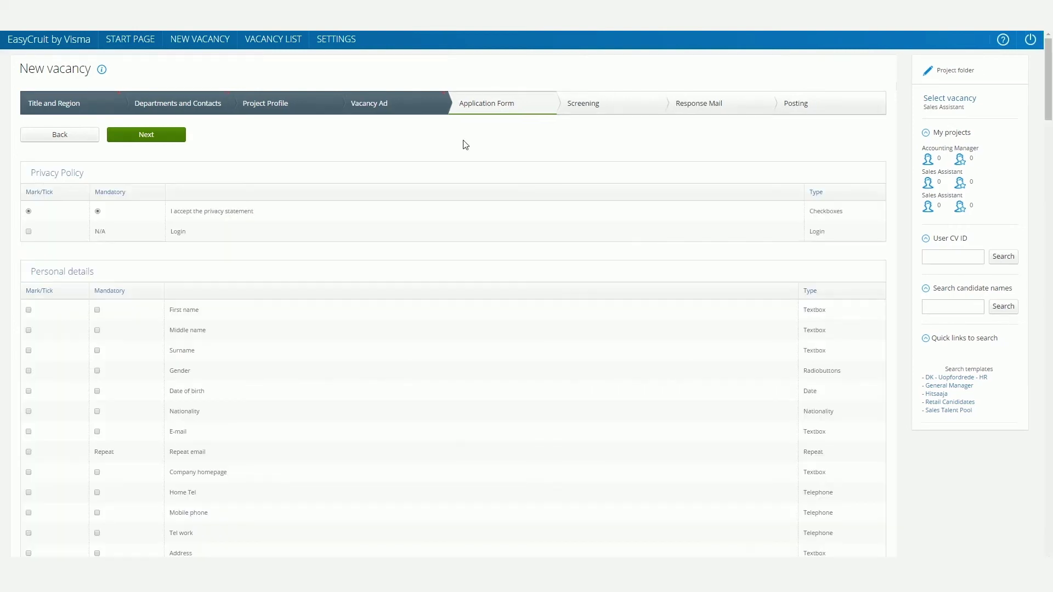
Include the First name field on the application form
click(28, 310)
drag(1049, 99, 1029, 510)
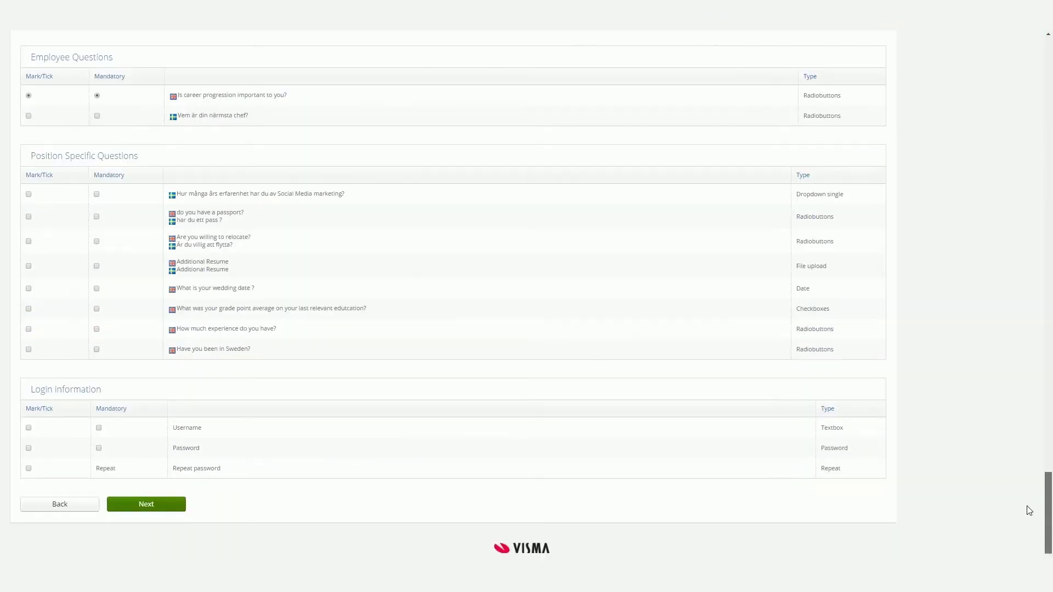
click(168, 507)
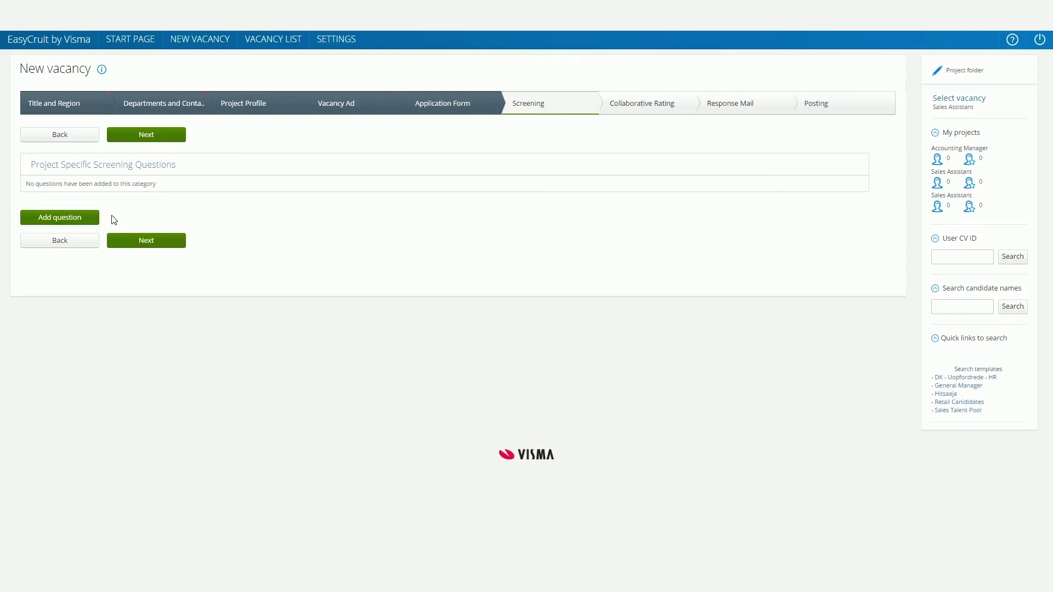
Skip screening, add two DEMO United Kingdom raters, and share candidates' personal details and attachments
click(138, 242)
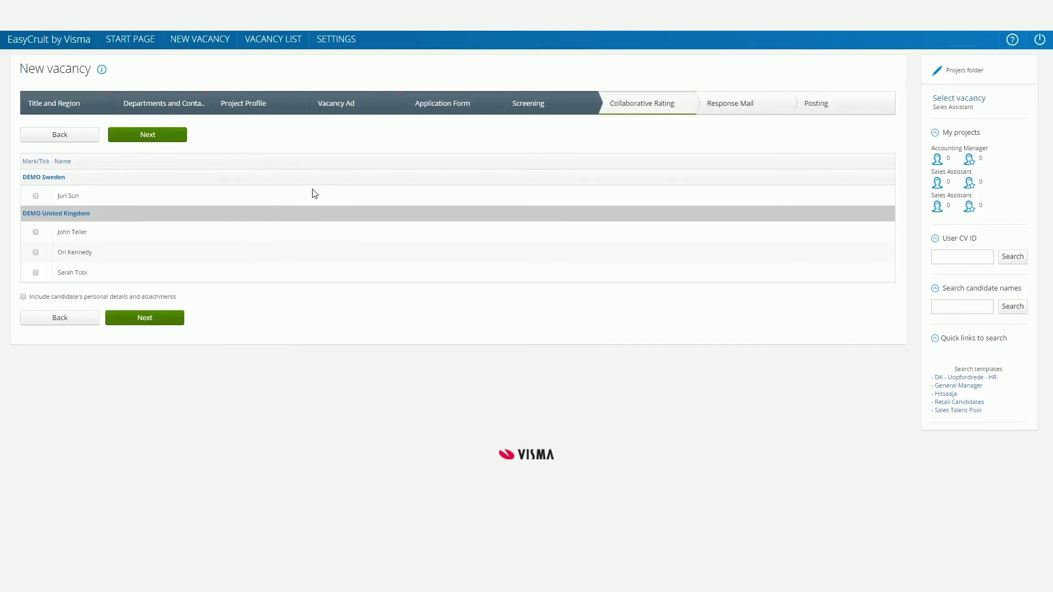
click(35, 233)
click(36, 253)
click(23, 297)
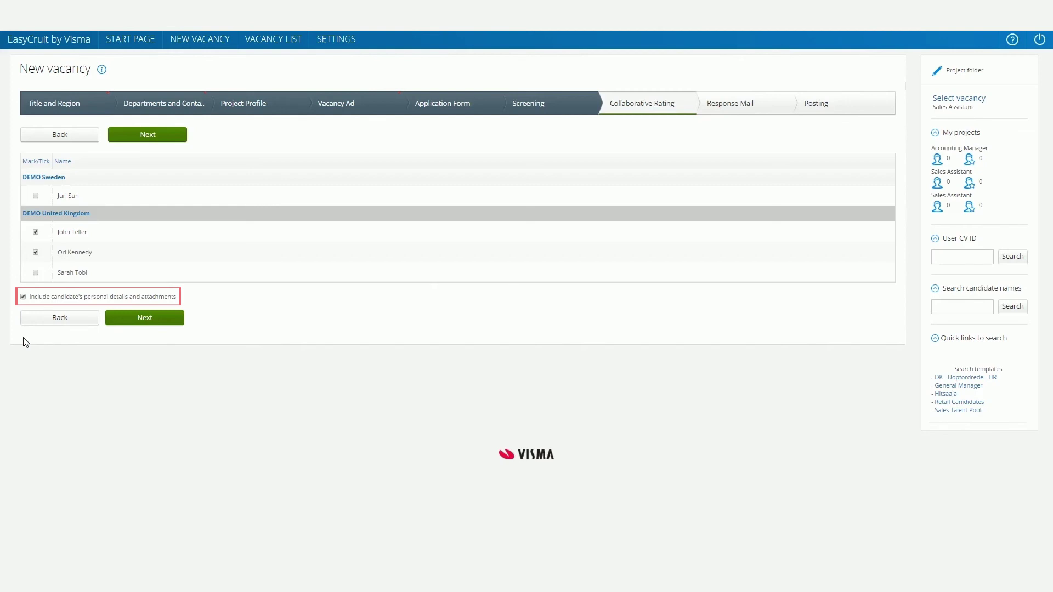
click(156, 323)
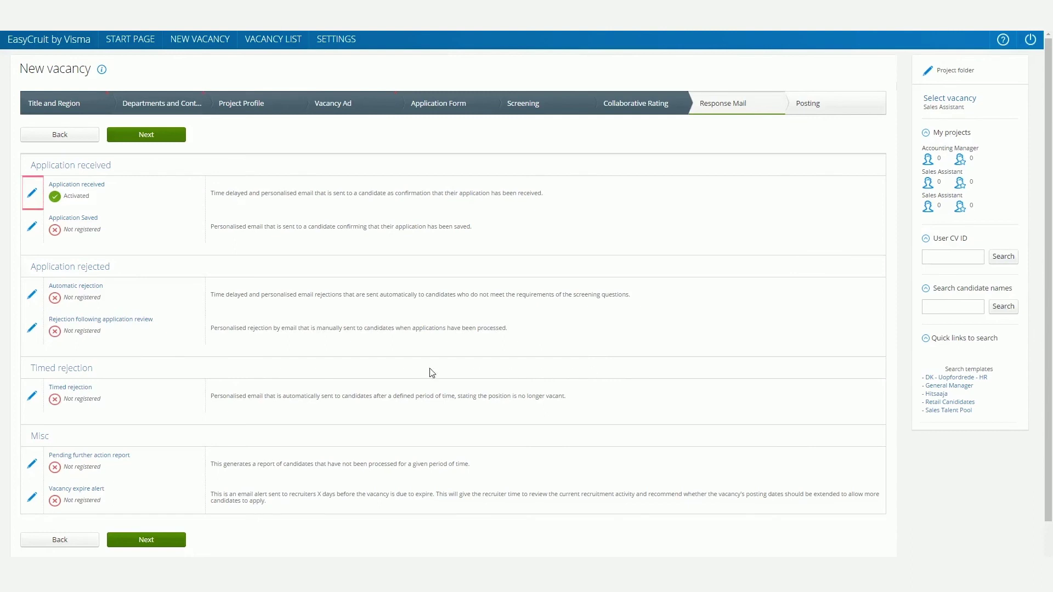
click(32, 193)
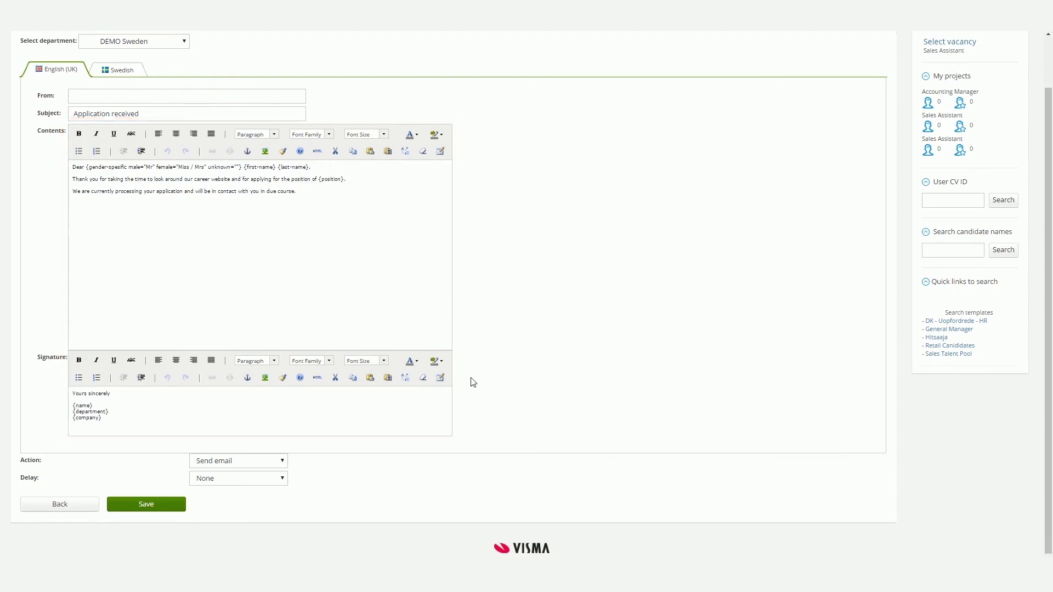
click(283, 461)
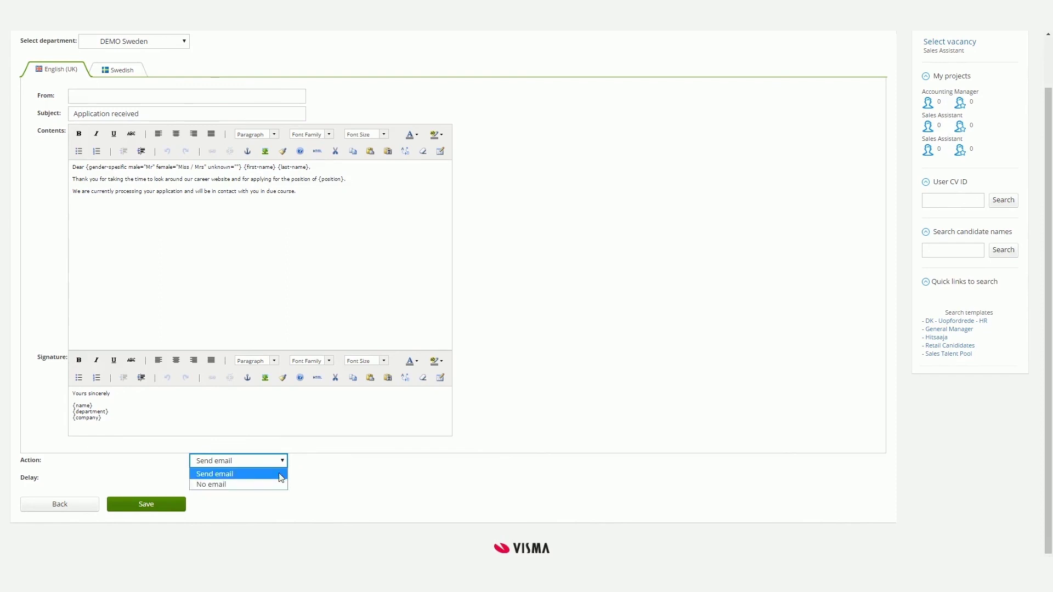
click(303, 465)
click(283, 479)
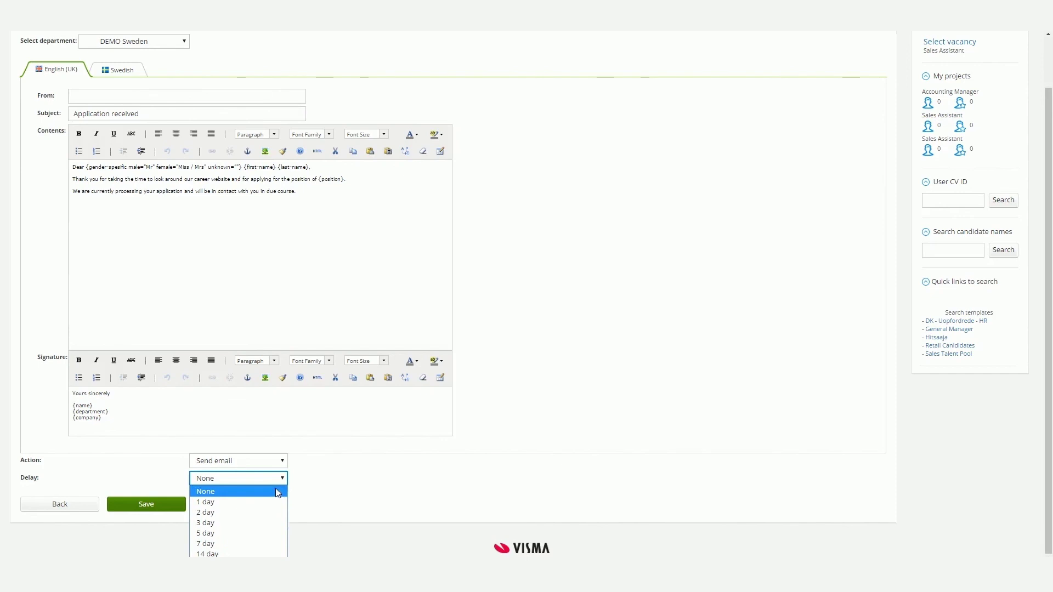
click(277, 490)
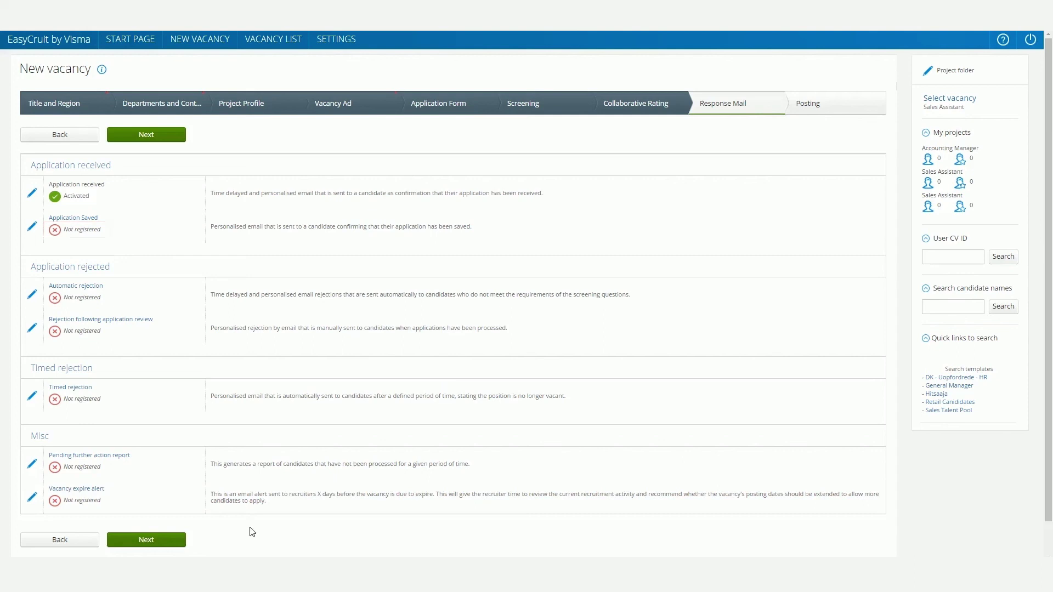
click(155, 543)
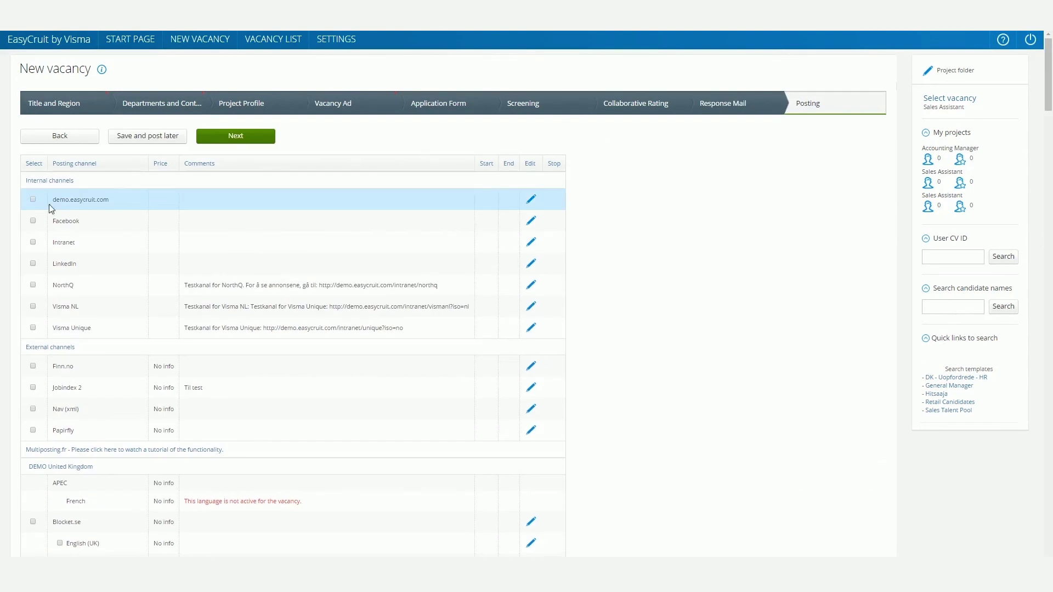
Post on demo.easycruit.com as a Permanent, Day, Full-time position
click(33, 201)
click(271, 139)
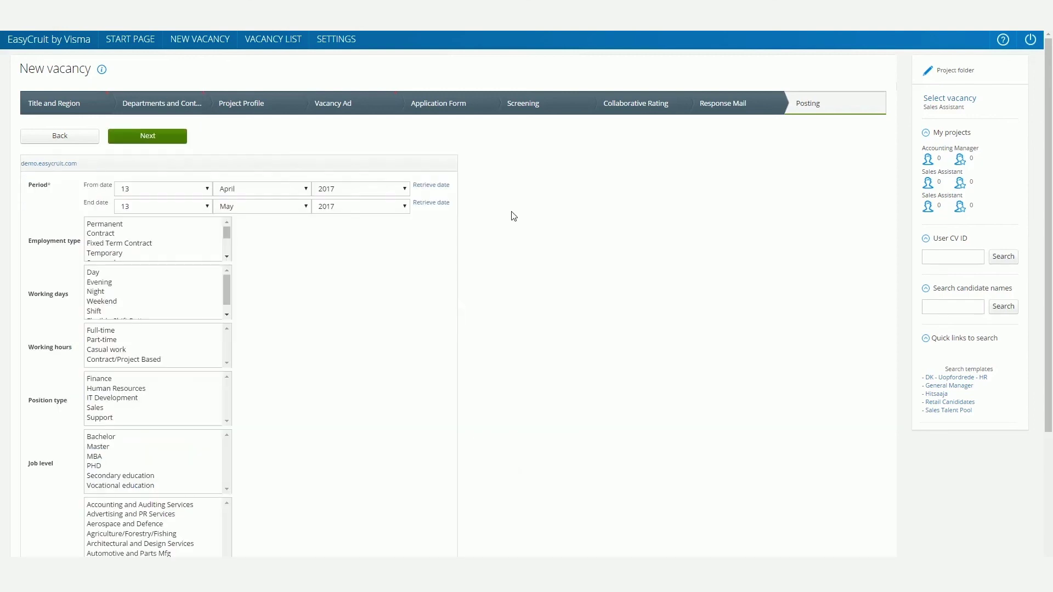
click(101, 226)
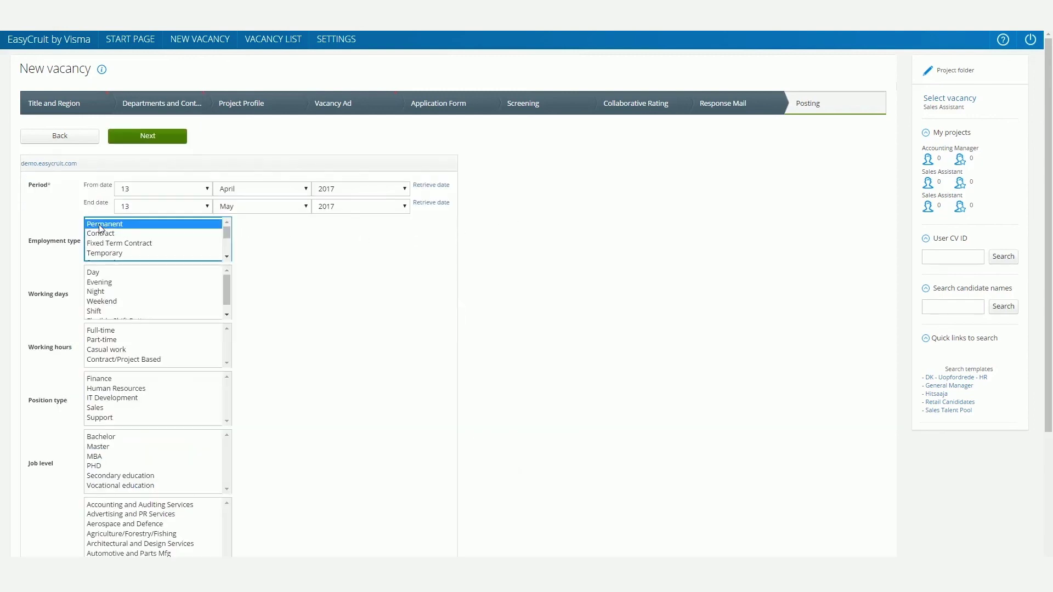
click(100, 274)
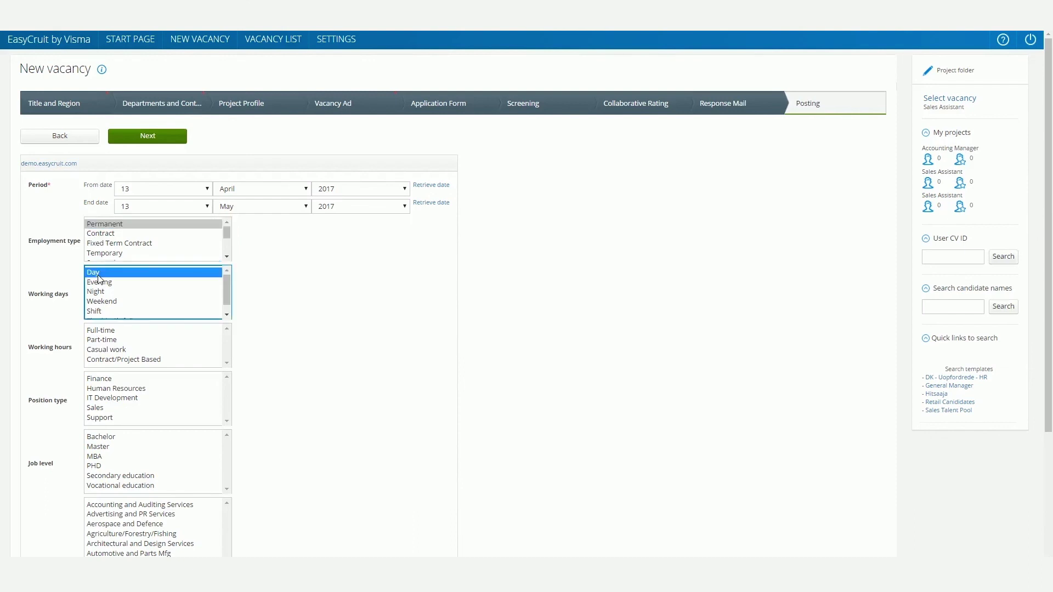
click(102, 332)
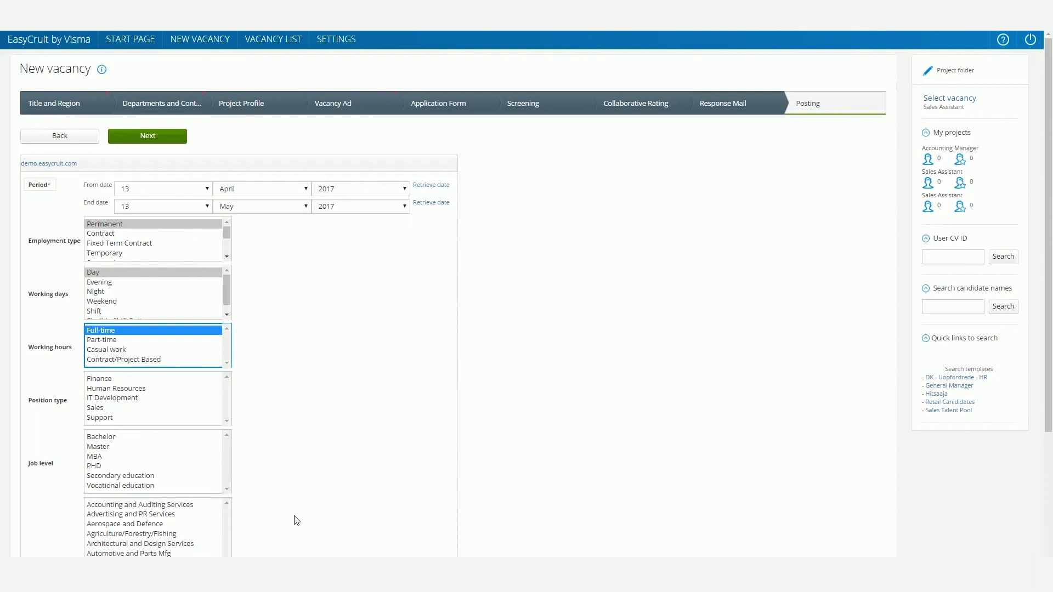
Set the industry sector to Accounting and Auditing Services
scroll(297, 520, down, 3)
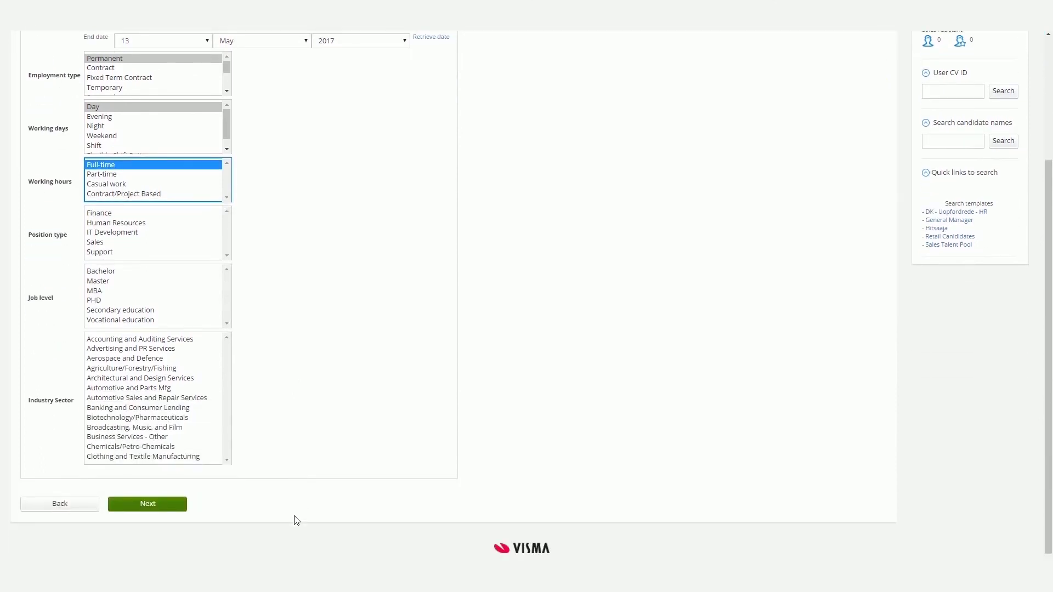
click(168, 340)
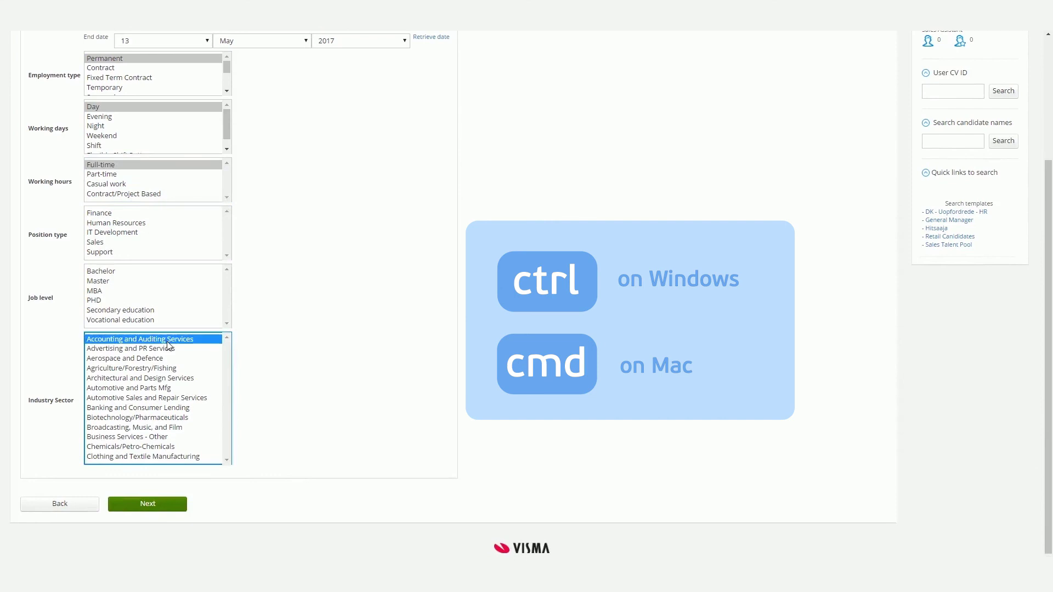
click(254, 362)
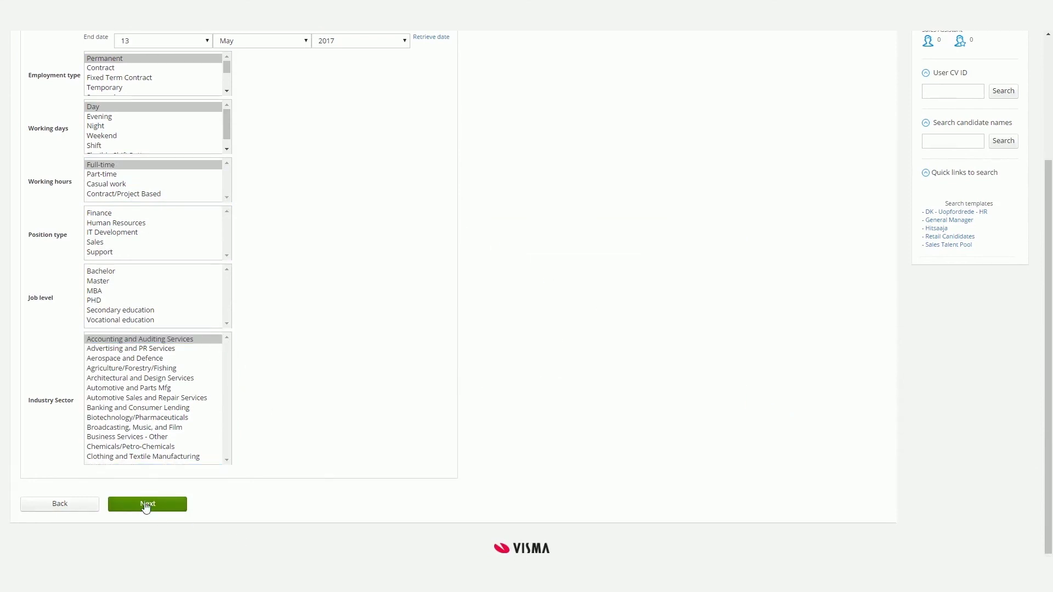
click(146, 506)
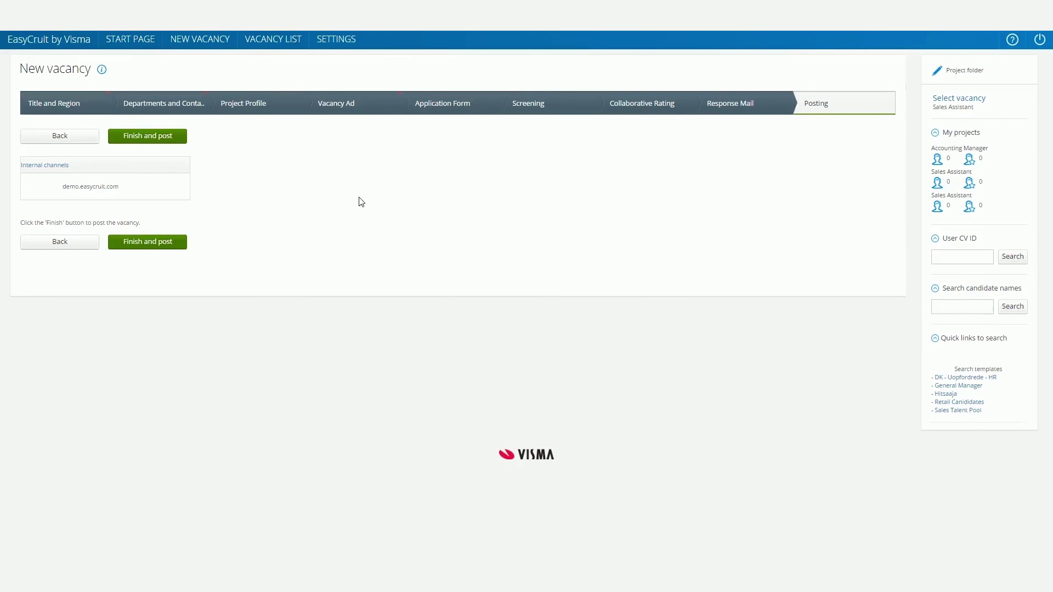